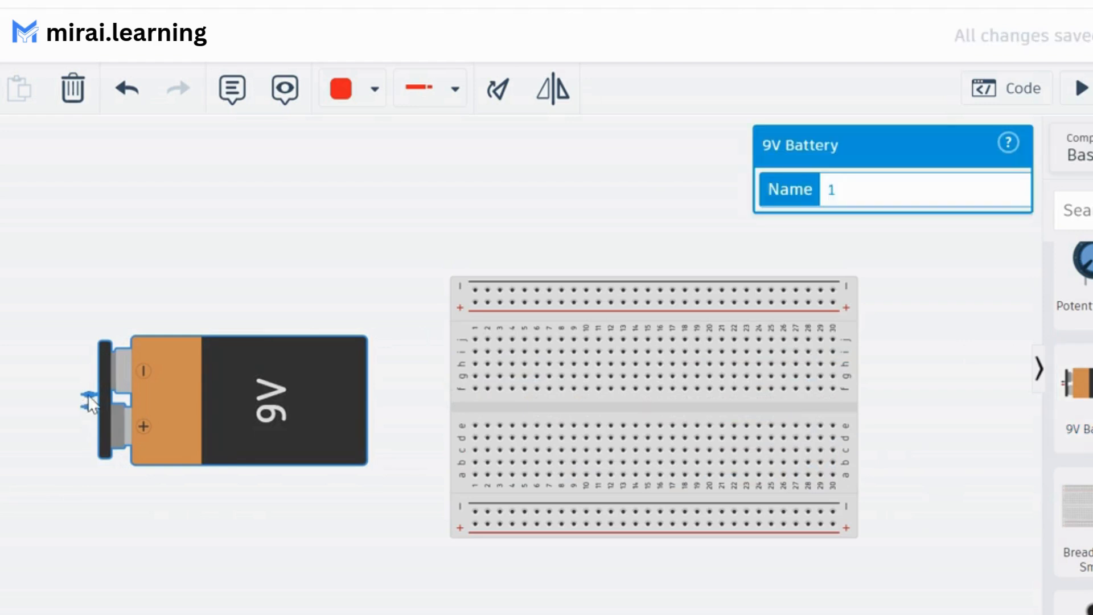
# - Rotate the 9V battery upright with its terminals on top and place it beside the breadboard
pyautogui.click(500, 94)
pyautogui.click(499, 94)
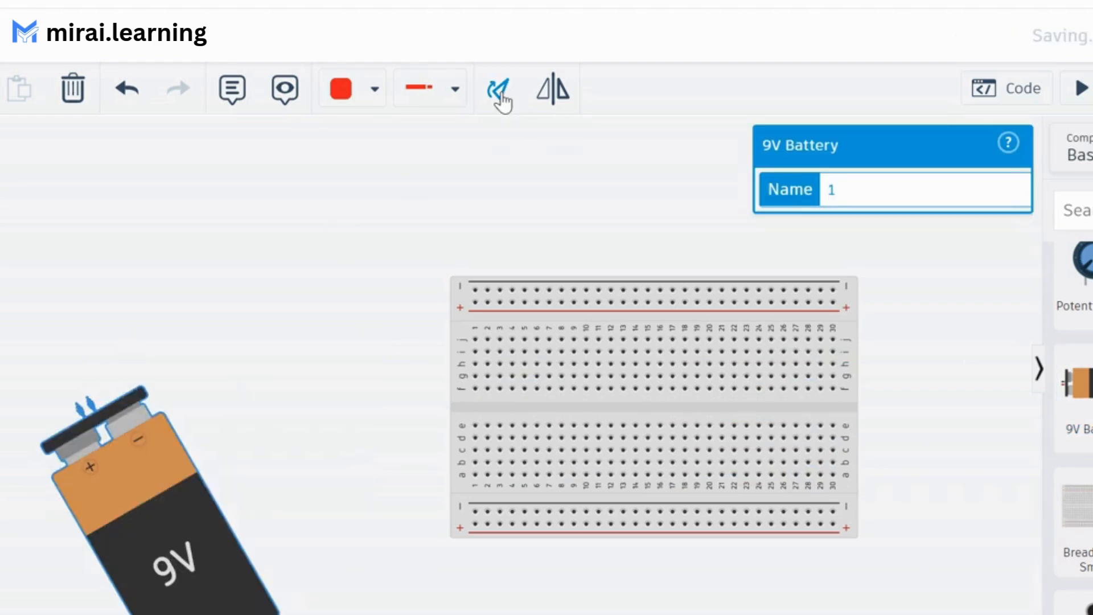
pyautogui.click(498, 94)
pyautogui.moveTo(99, 487); pyautogui.dragTo(322, 401)
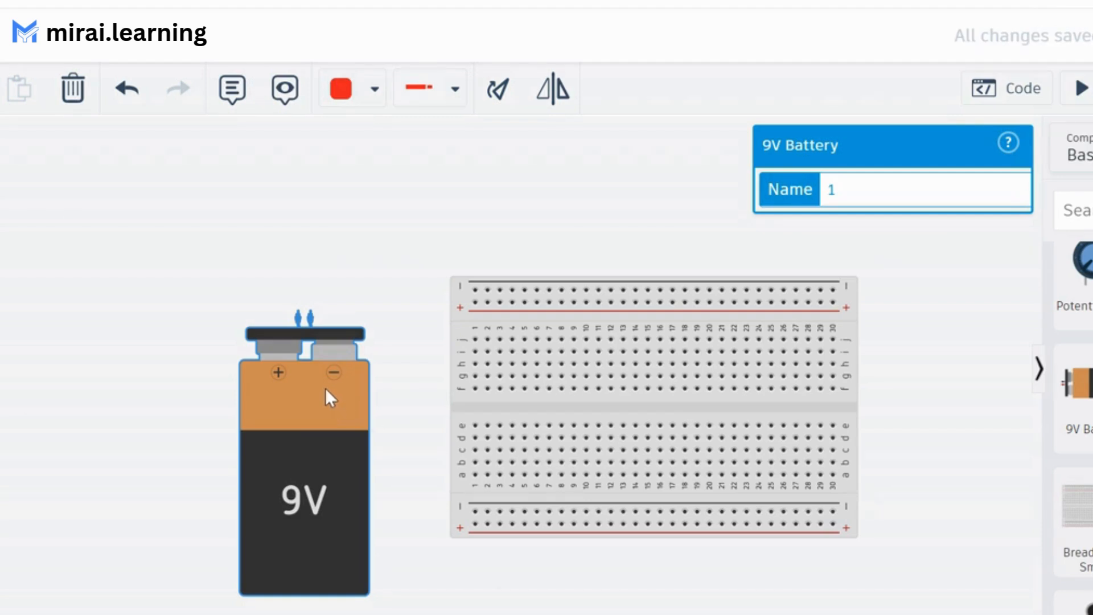
# - Wire the battery's negative and positive terminals to the breadboard's upper negative and positive rails at column 1
pyautogui.click(311, 312)
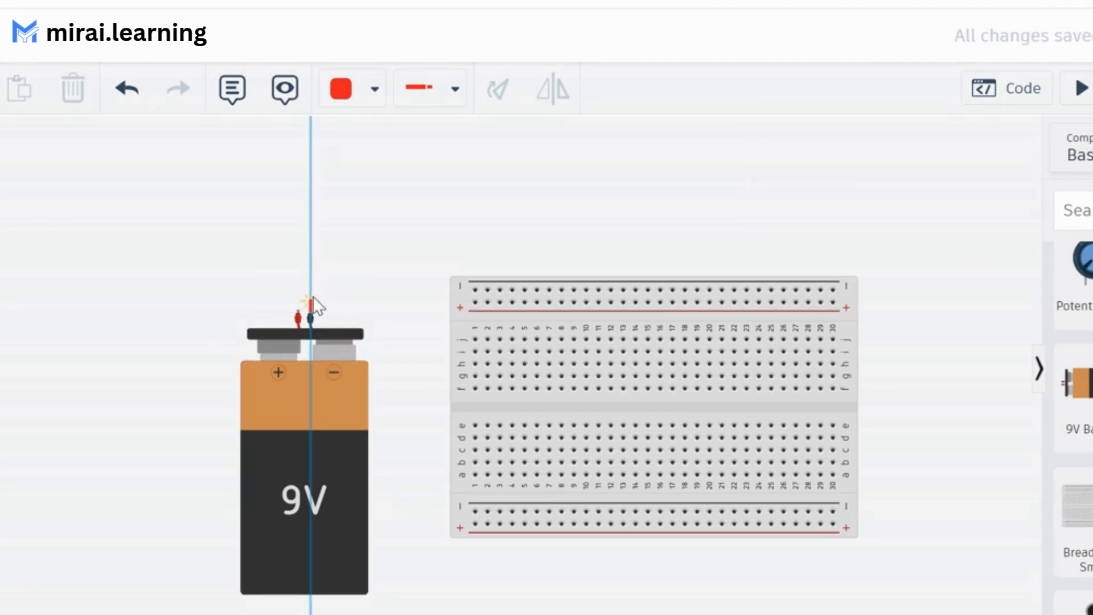
pyautogui.click(474, 290)
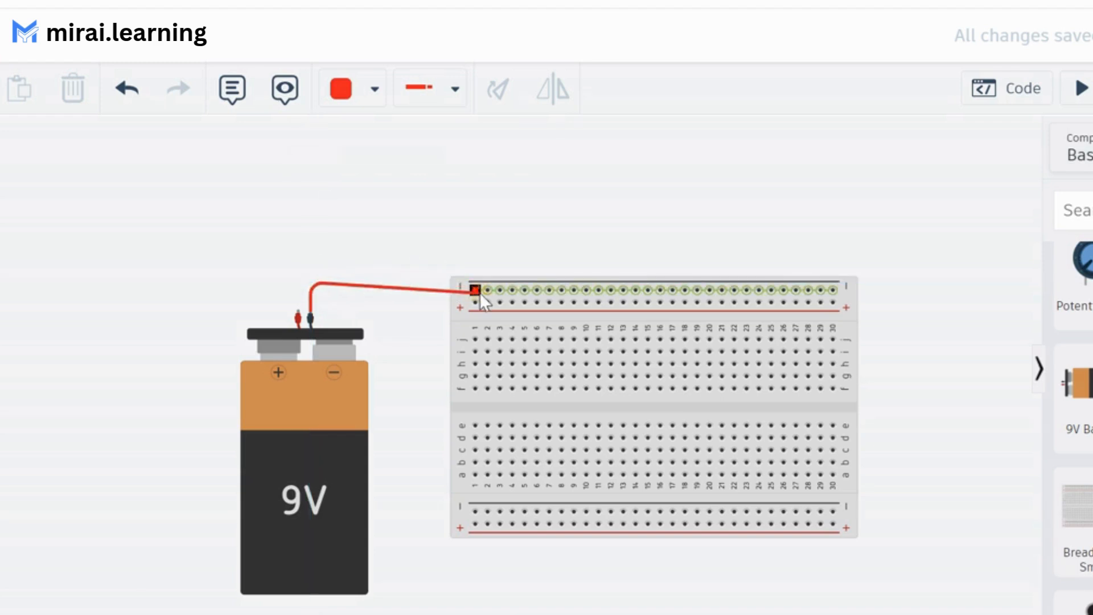
pyautogui.click(476, 301)
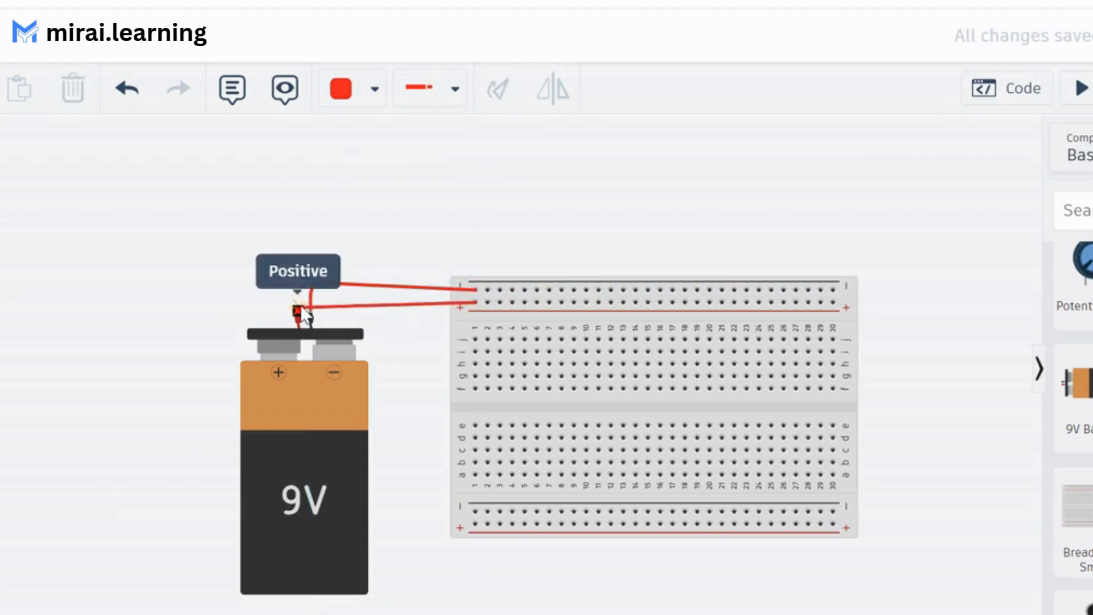
pyautogui.click(300, 299)
pyautogui.click(298, 311)
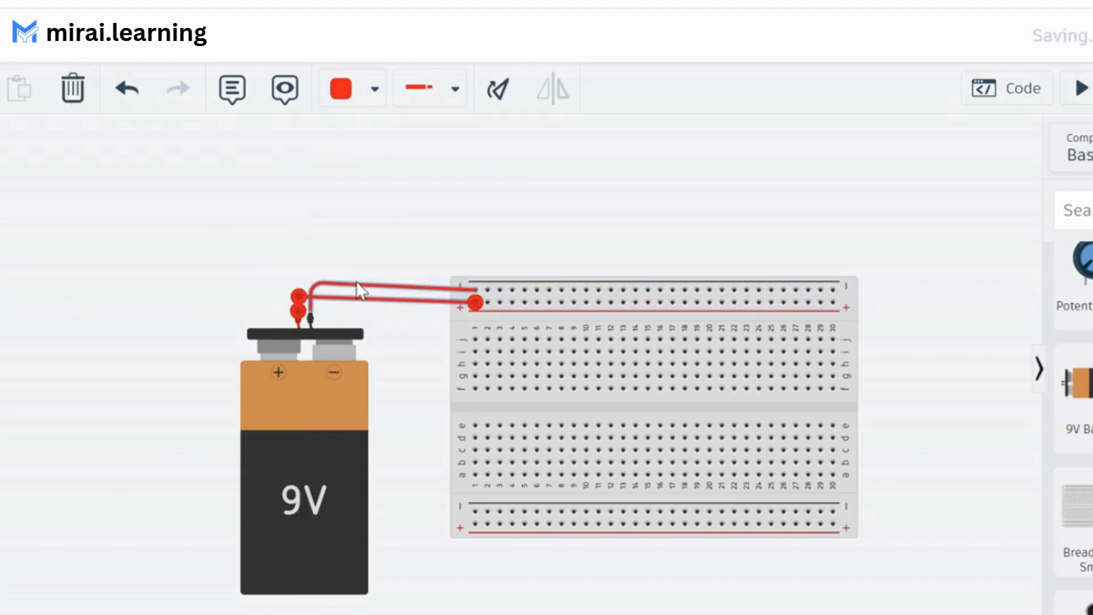
# - Change the colour of the battery's negative wire to black
pyautogui.click(357, 282)
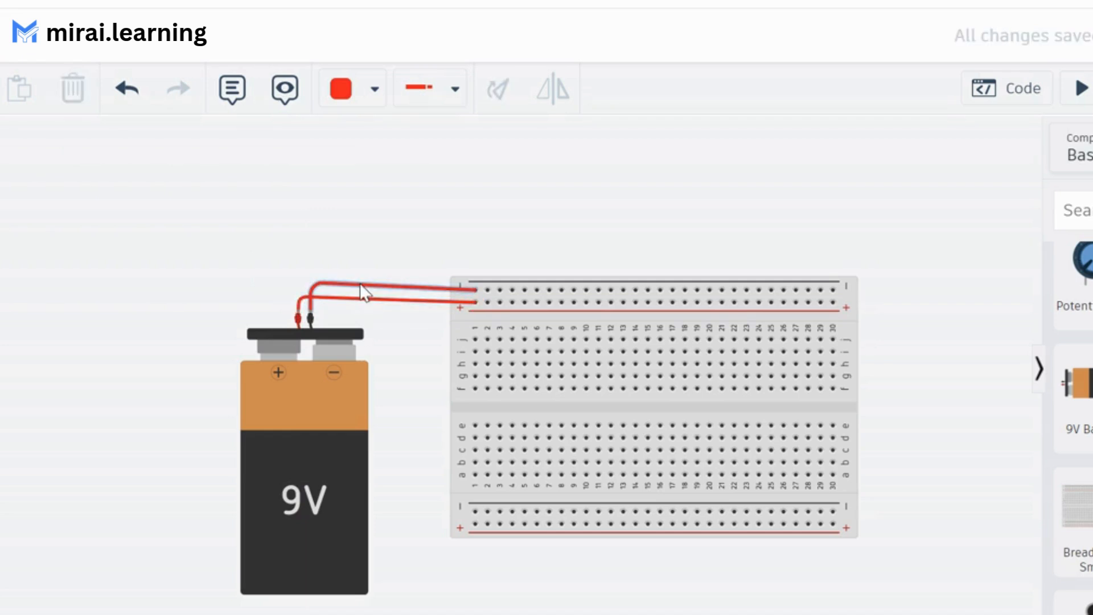
pyautogui.click(361, 287)
pyautogui.click(374, 88)
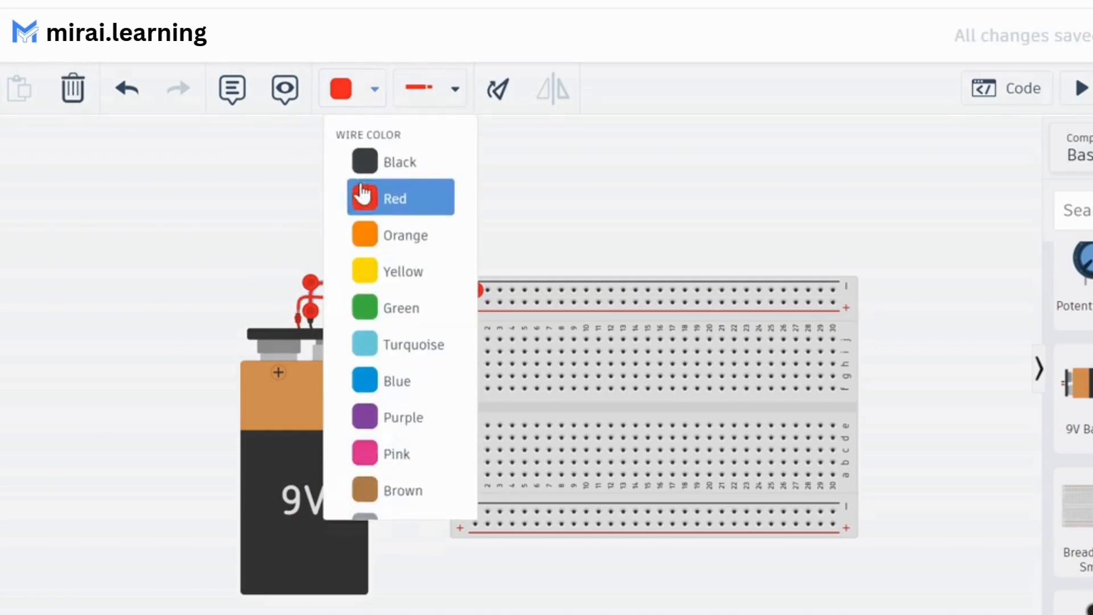
pyautogui.click(442, 190)
pyautogui.click(800, 188)
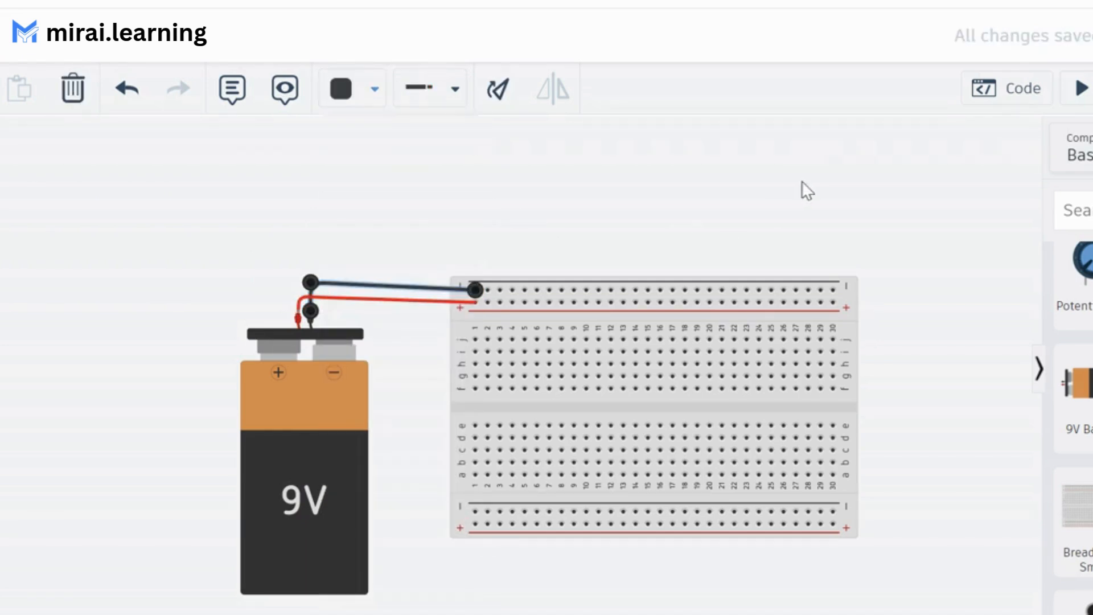
# - Connect the upper and lower negative rails with a black wire routed around the breadboard's column 30 end
pyautogui.click(832, 290)
pyautogui.click(882, 288)
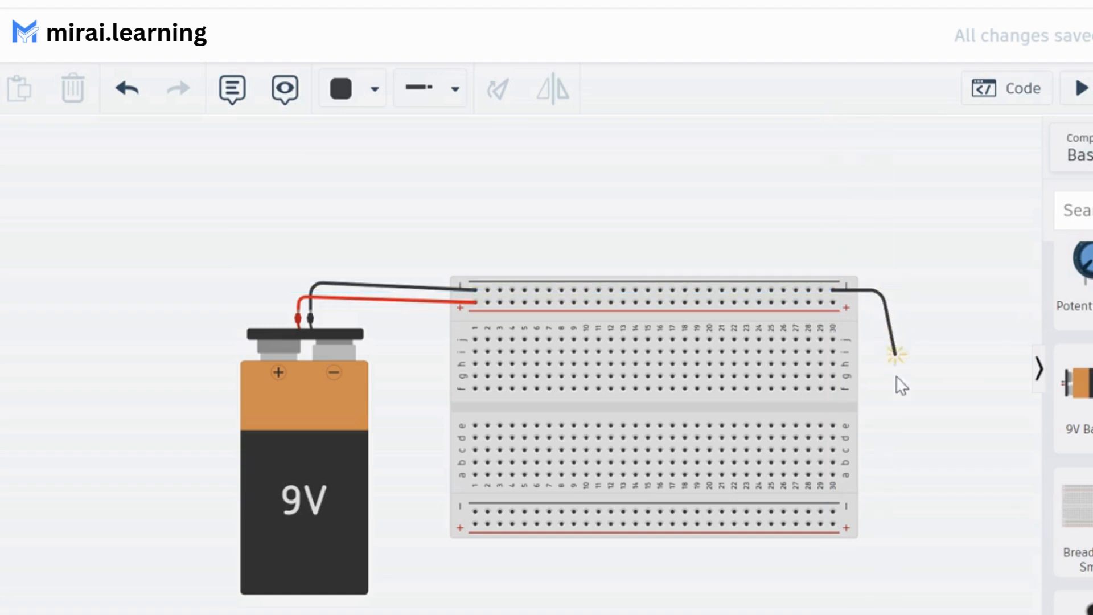
pyautogui.click(880, 502)
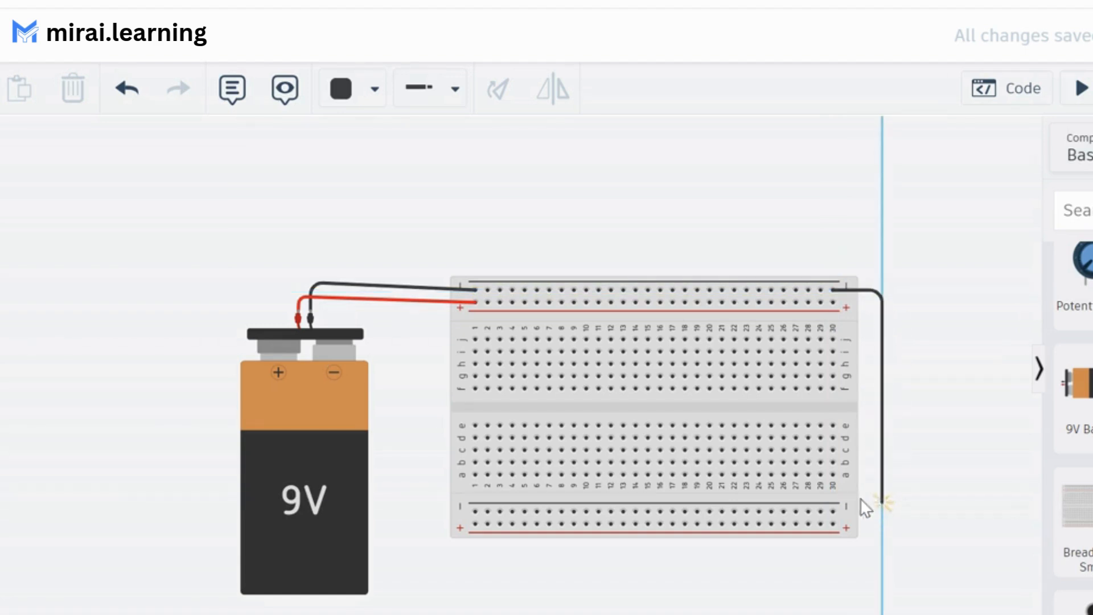
pyautogui.click(832, 511)
# - Connect the upper and lower positive rails with a wire around the column 30 end and colour it red
pyautogui.click(832, 302)
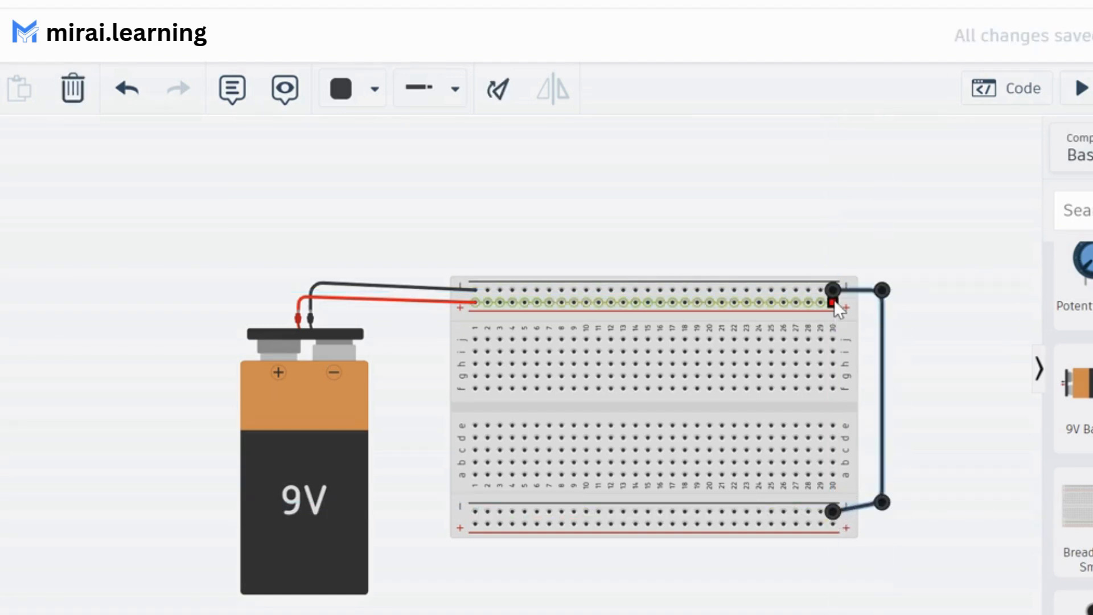
pyautogui.click(900, 317)
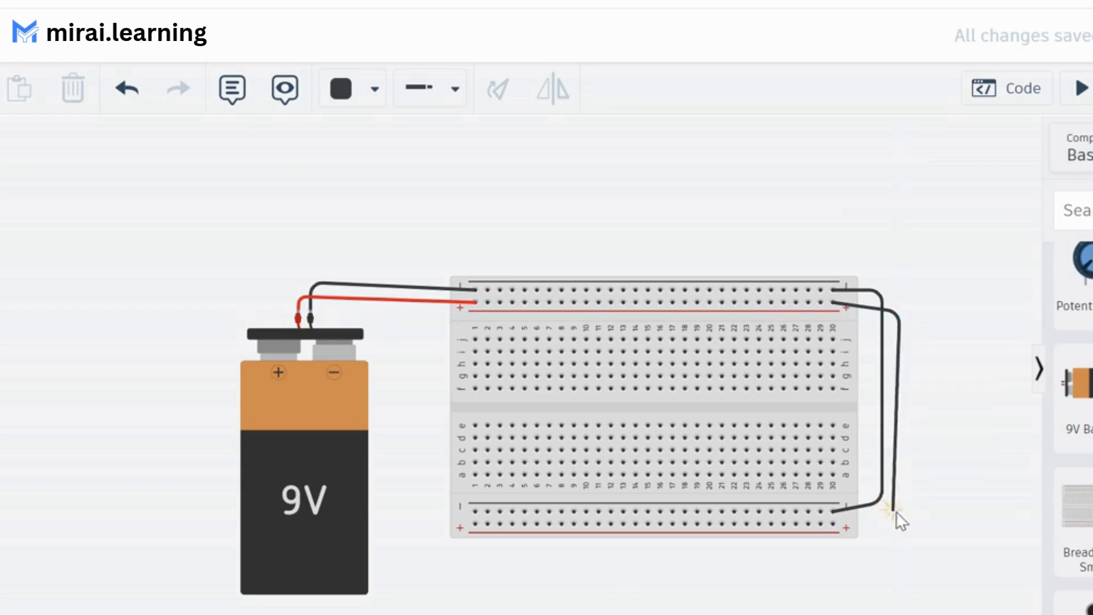
pyautogui.click(900, 514)
pyautogui.click(833, 524)
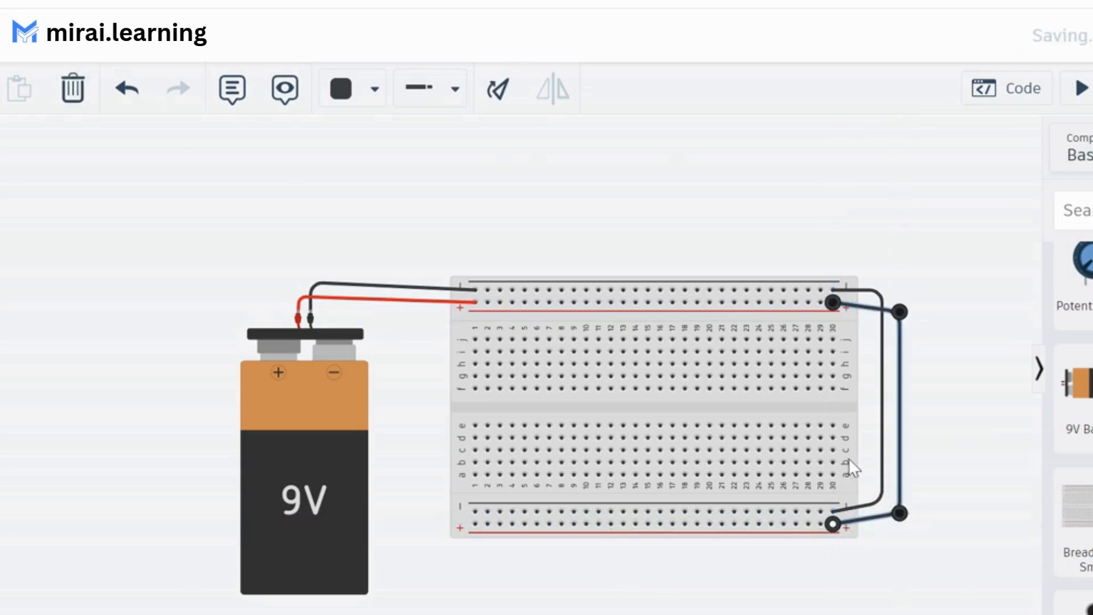
pyautogui.click(374, 92)
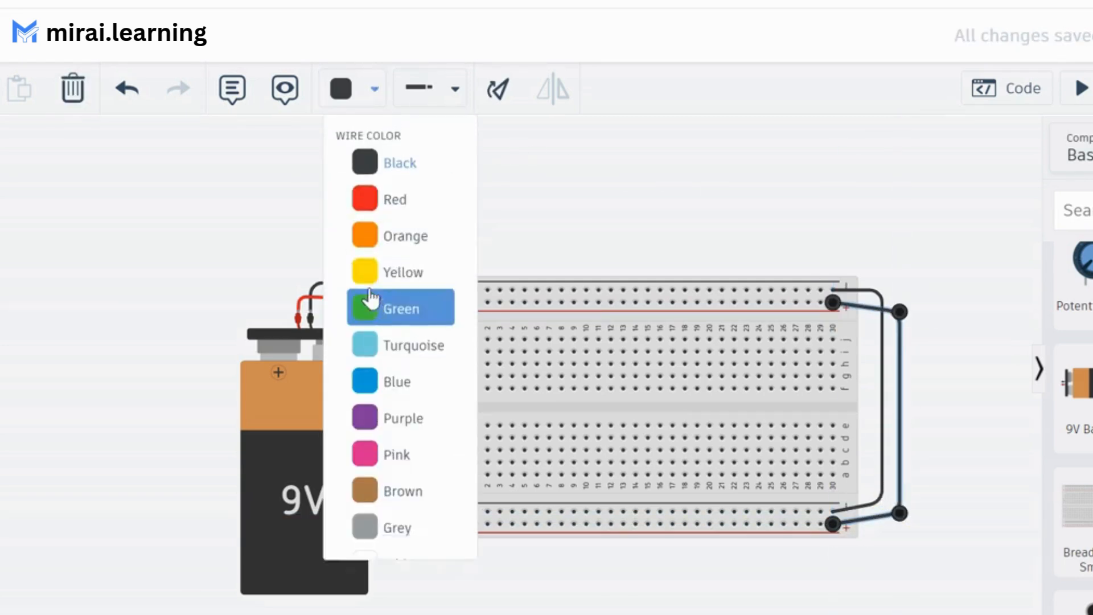
pyautogui.click(397, 200)
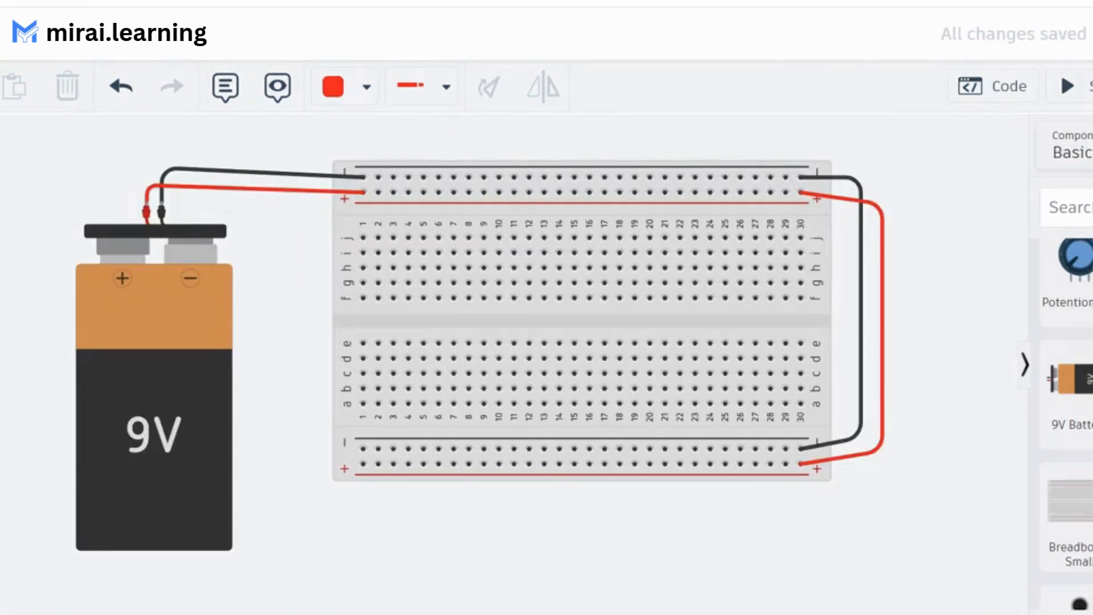
# - Find the 555 timer in the component library and place it across the breadboard's centre gap at columns 5 to 8
pyautogui.click(1070, 208)
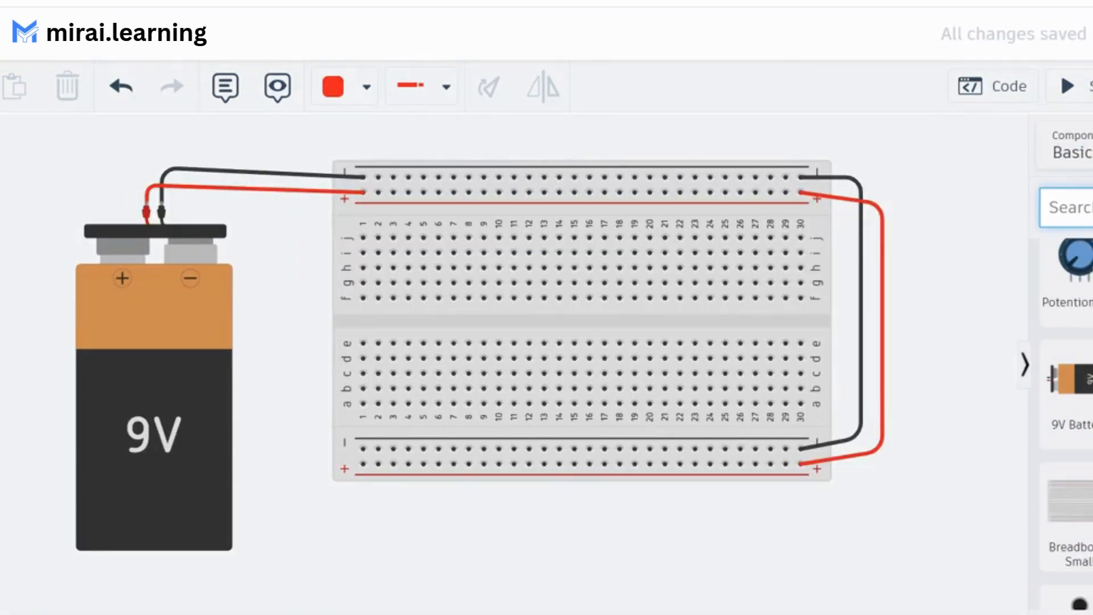
pyautogui.write('555')
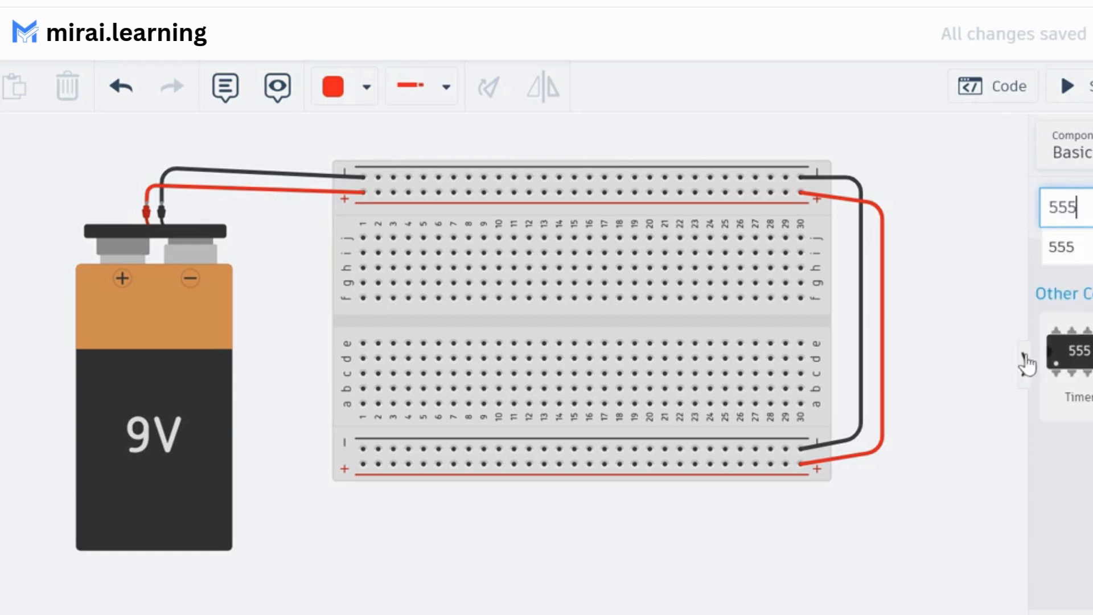
pyautogui.moveTo(1064, 348); pyautogui.dragTo(439, 316)
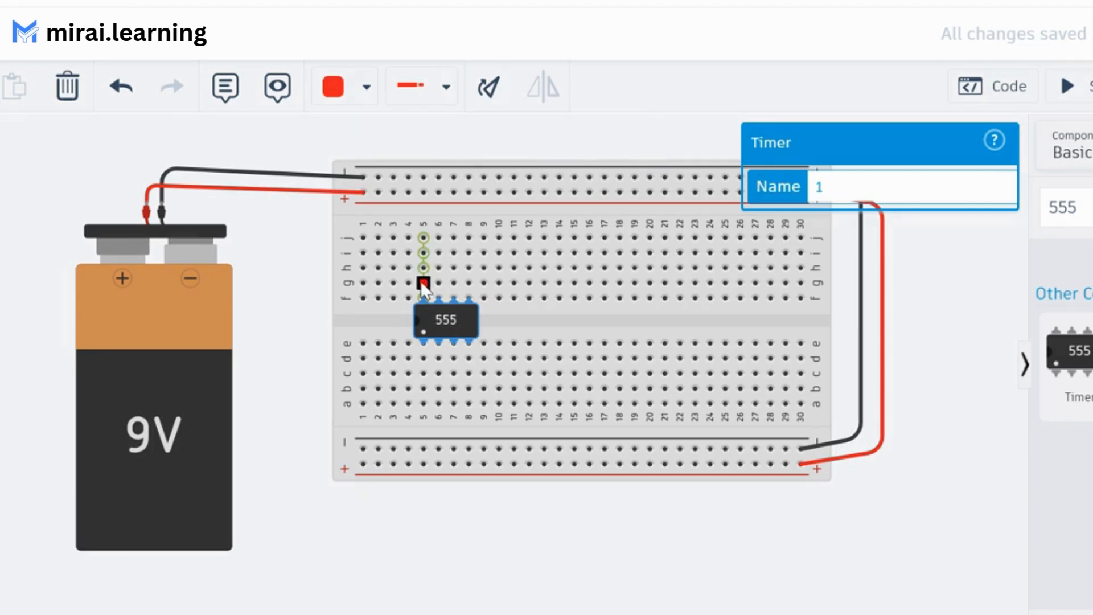
# - Wire the timer's upper column 5 pin to the positive rail in red and hole a5 to the lower negative rail in black
pyautogui.click(423, 297)
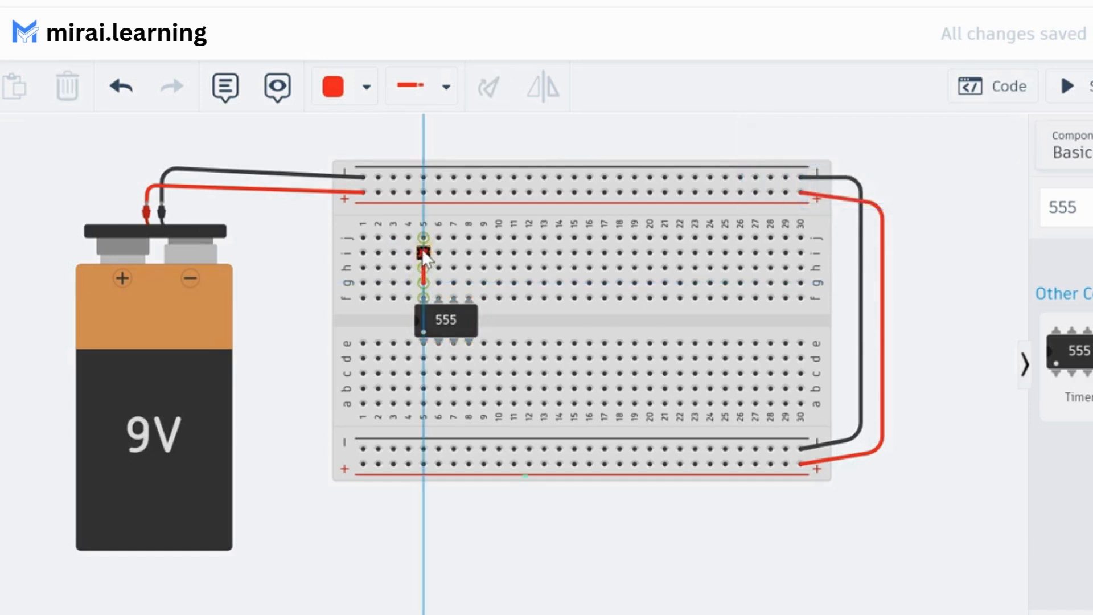
pyautogui.click(422, 198)
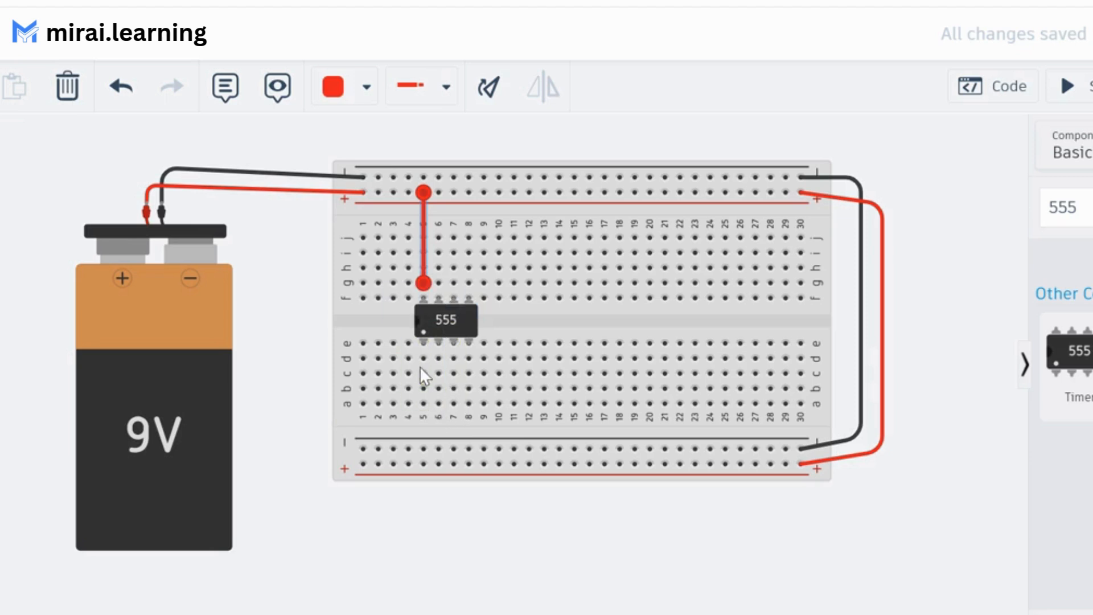
pyautogui.click(423, 403)
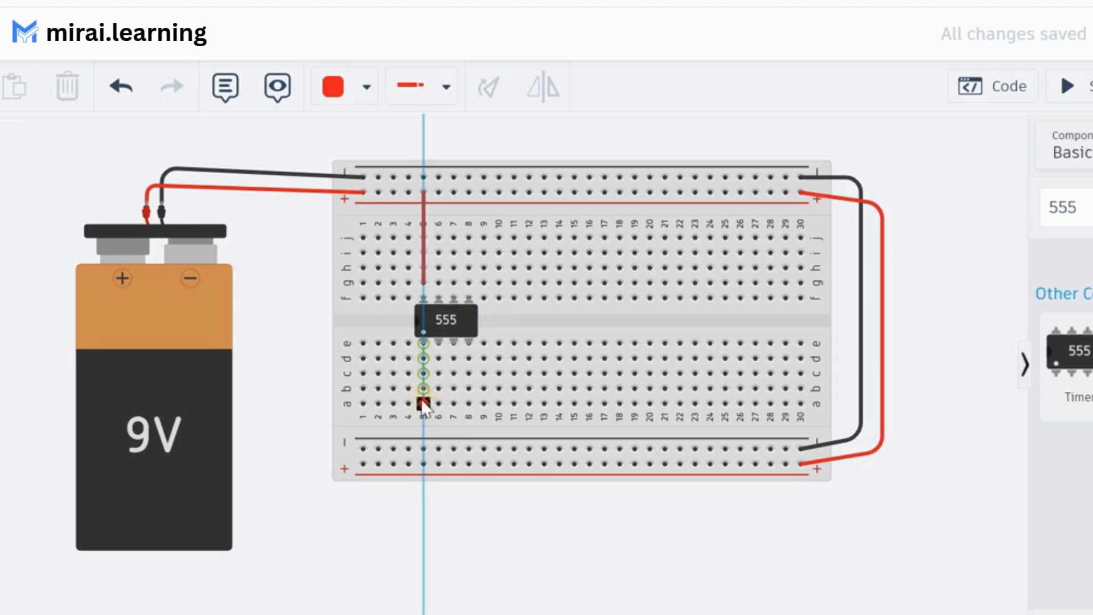
pyautogui.click(423, 448)
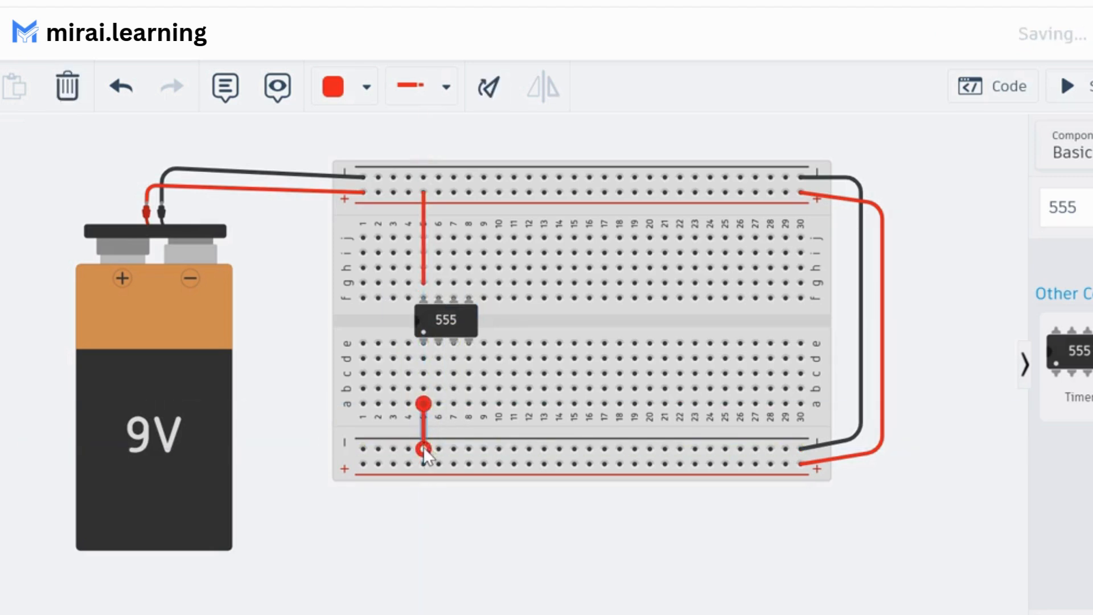
pyautogui.click(367, 88)
pyautogui.click(390, 165)
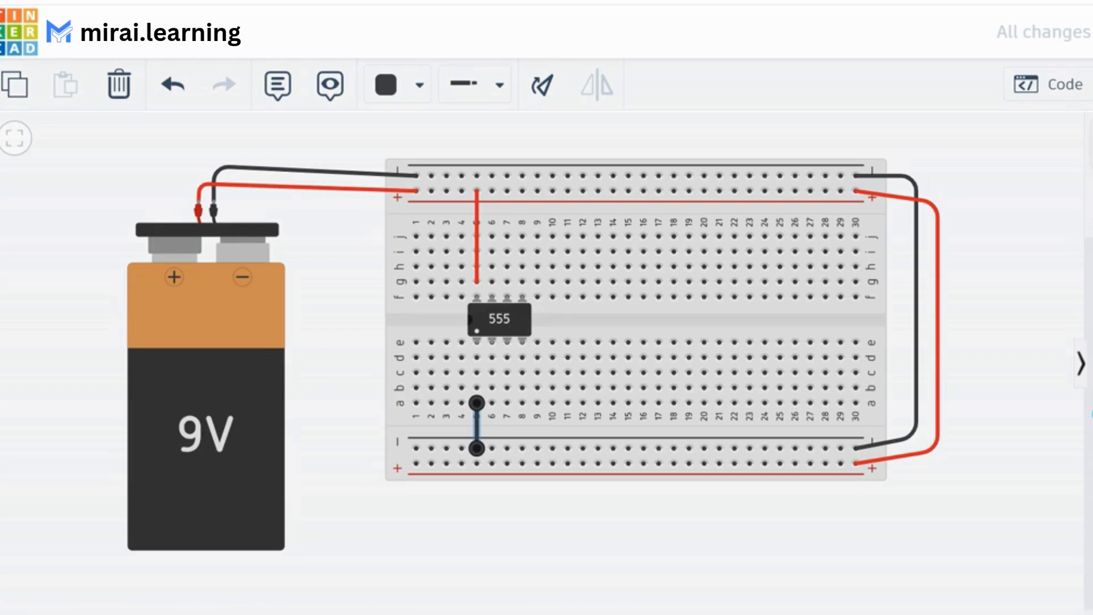
# - Place a red LED at columns 17 and 18 and a blue LED at columns 21 and 22 in row g
pyautogui.click(1092, 273)
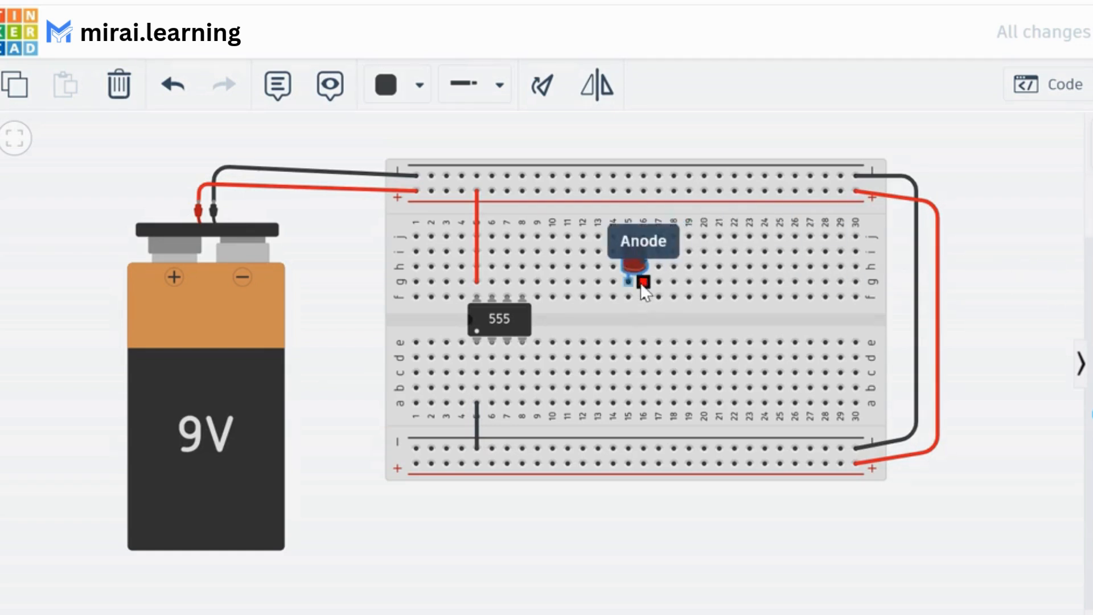
pyautogui.click(661, 288)
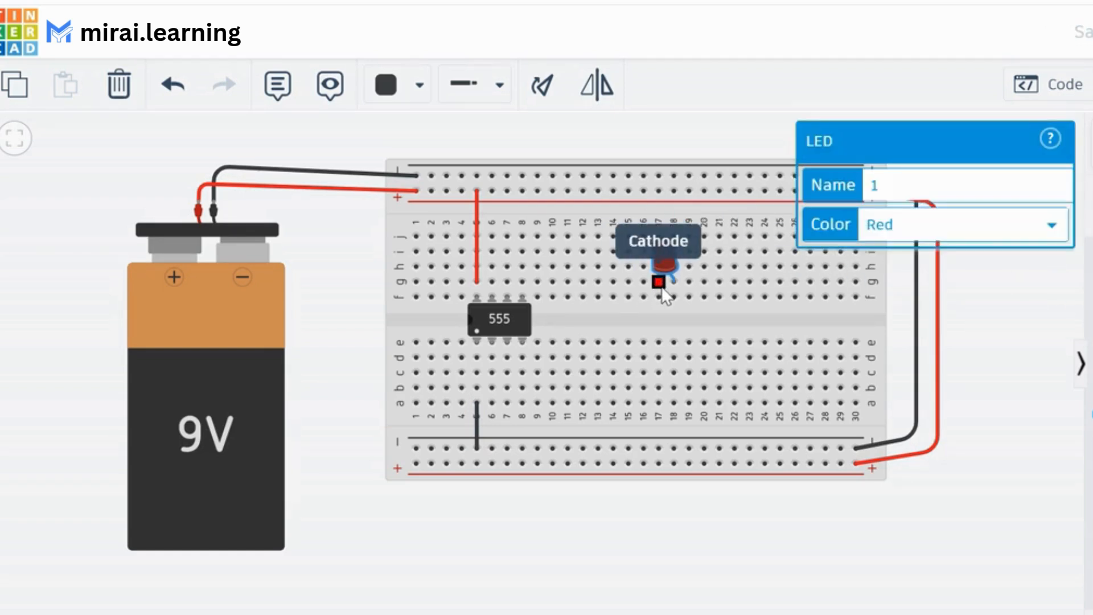
pyautogui.click(1092, 285)
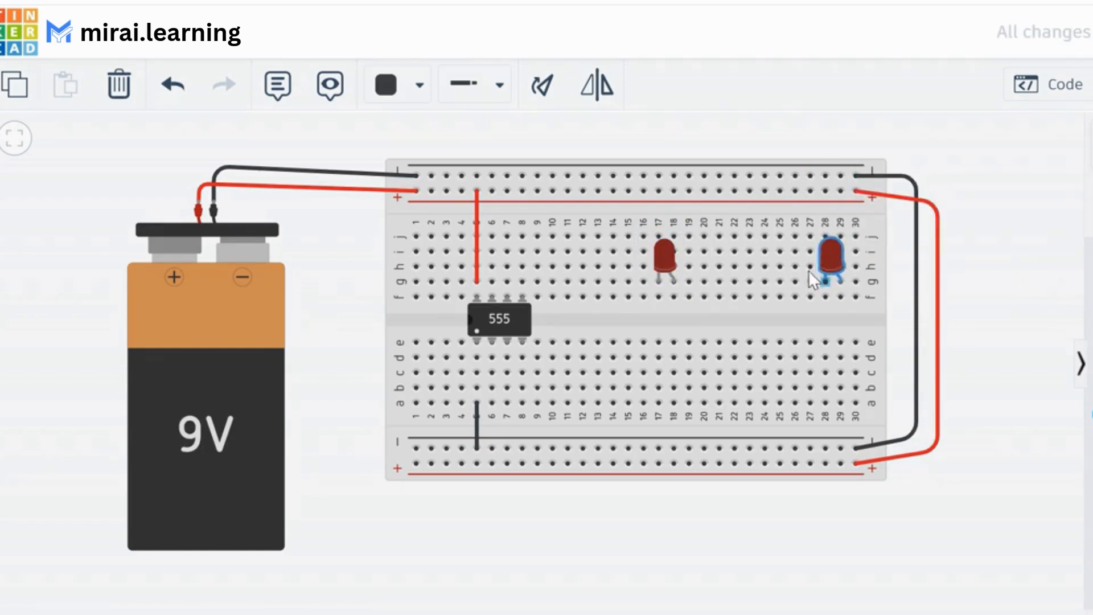
pyautogui.click(736, 289)
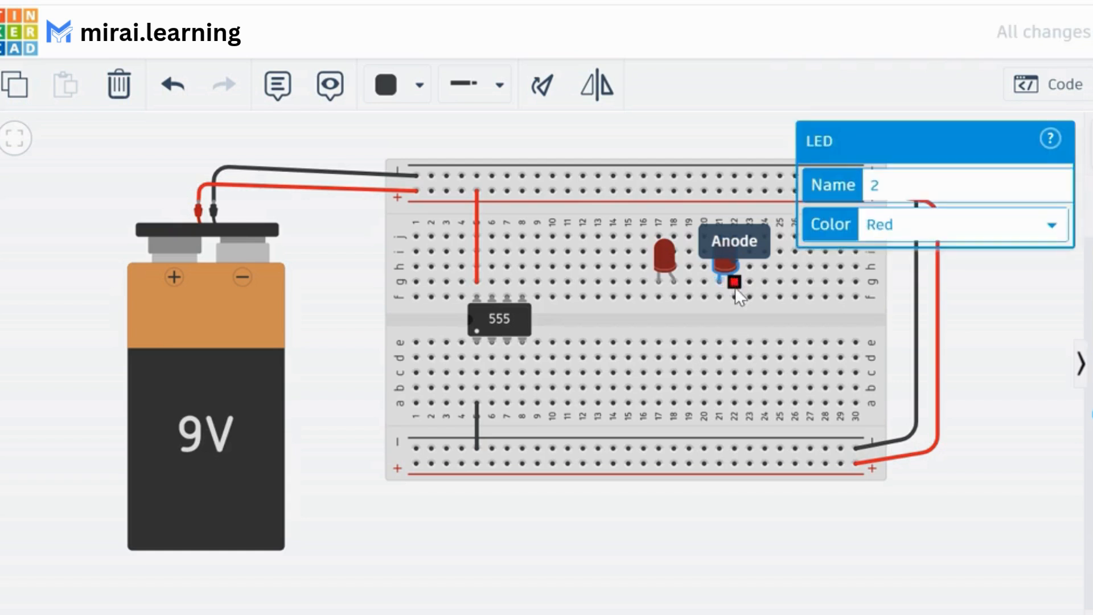
pyautogui.click(888, 224)
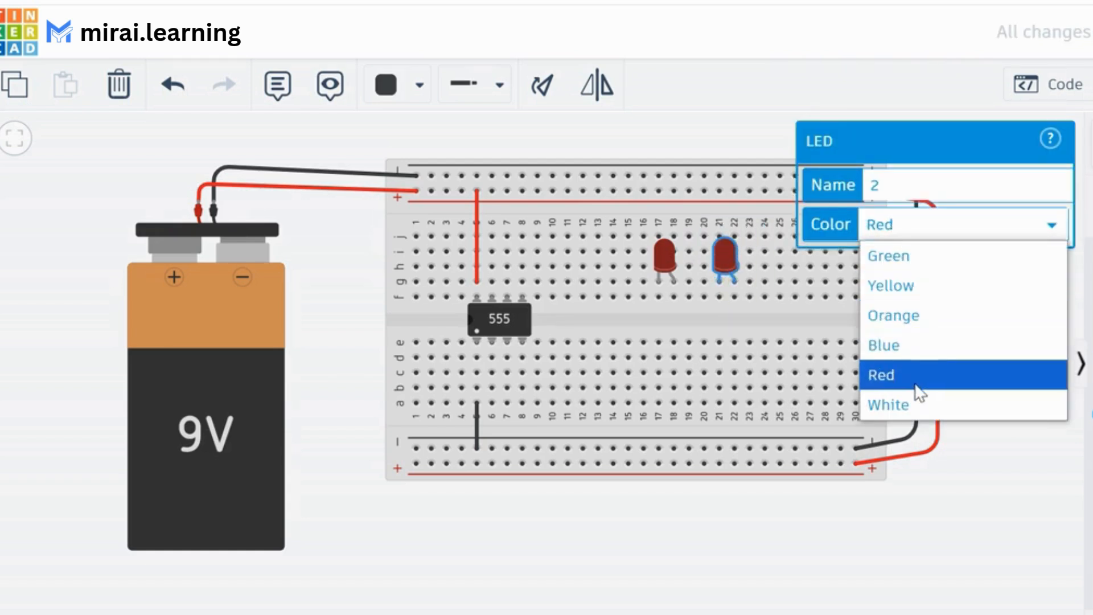
pyautogui.click(909, 348)
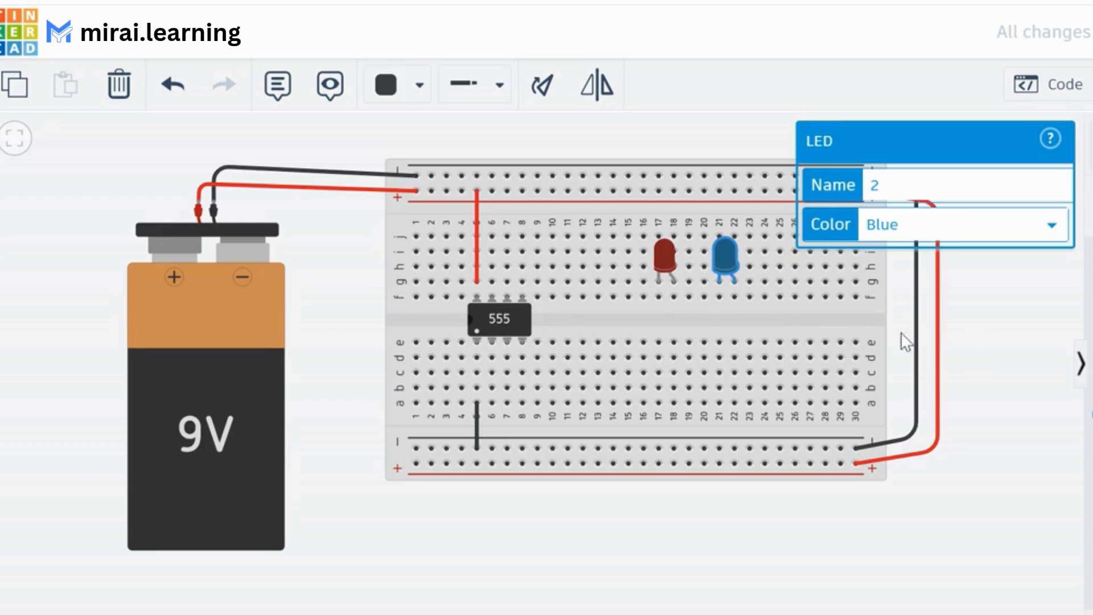
# - Wire the red LED's anode column to the upper positive rail in red and the blue LED's cathode column to the negative rail in black
pyautogui.moveTo(675, 248); pyautogui.dragTo(675, 193)
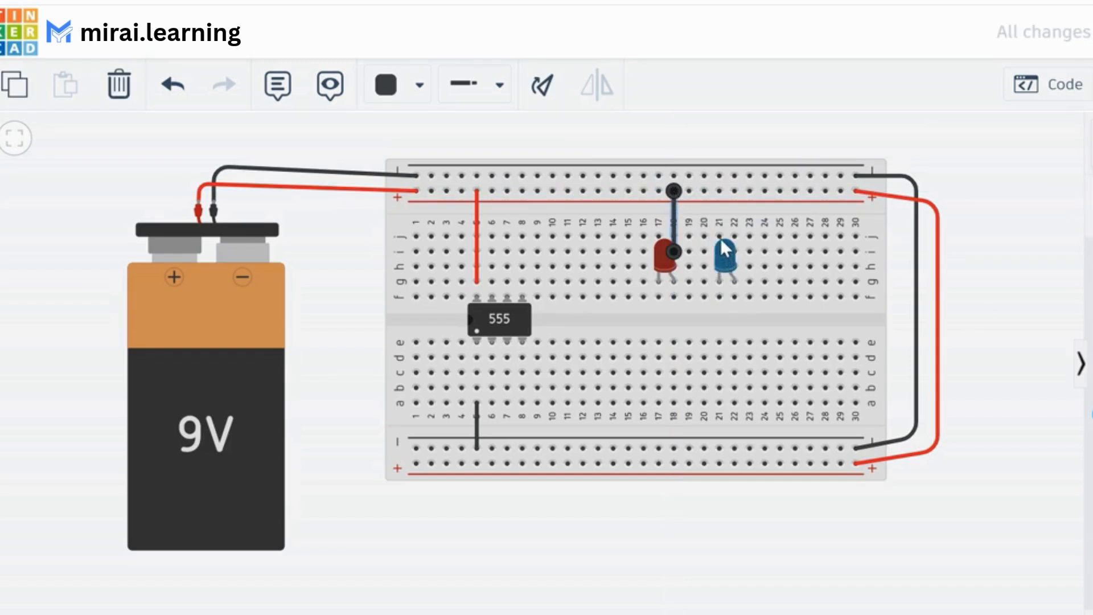
pyautogui.moveTo(720, 238); pyautogui.dragTo(721, 176)
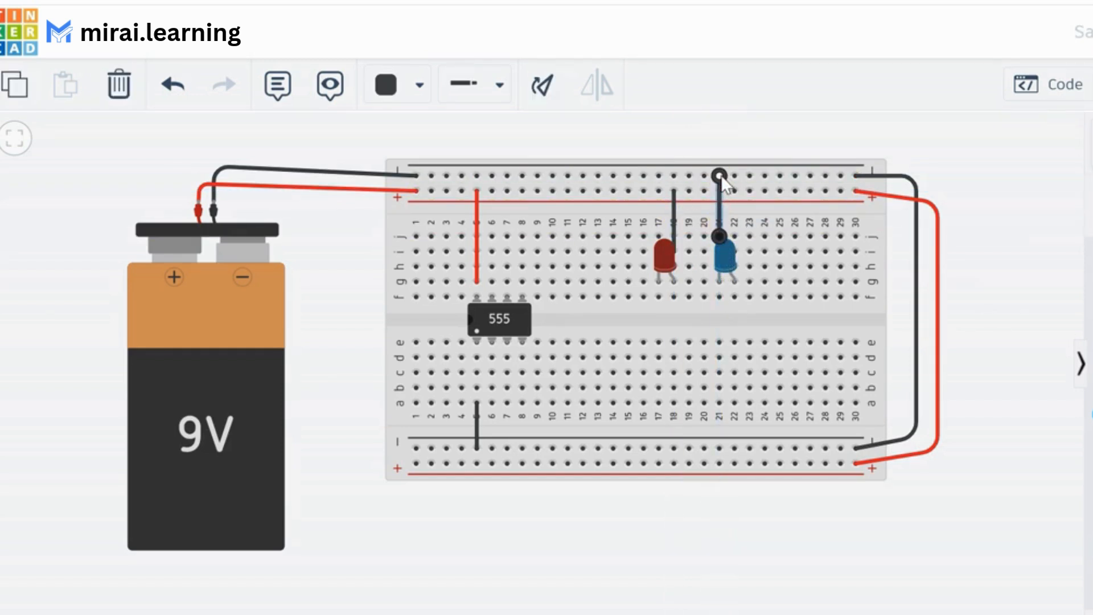
pyautogui.click(674, 210)
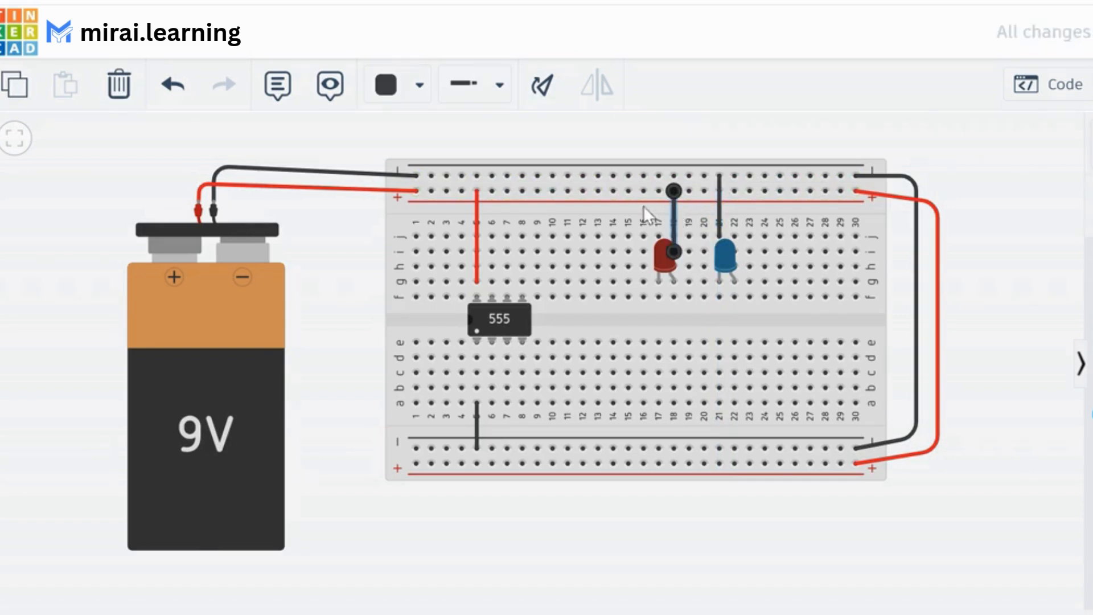
pyautogui.click(418, 85)
pyautogui.click(415, 197)
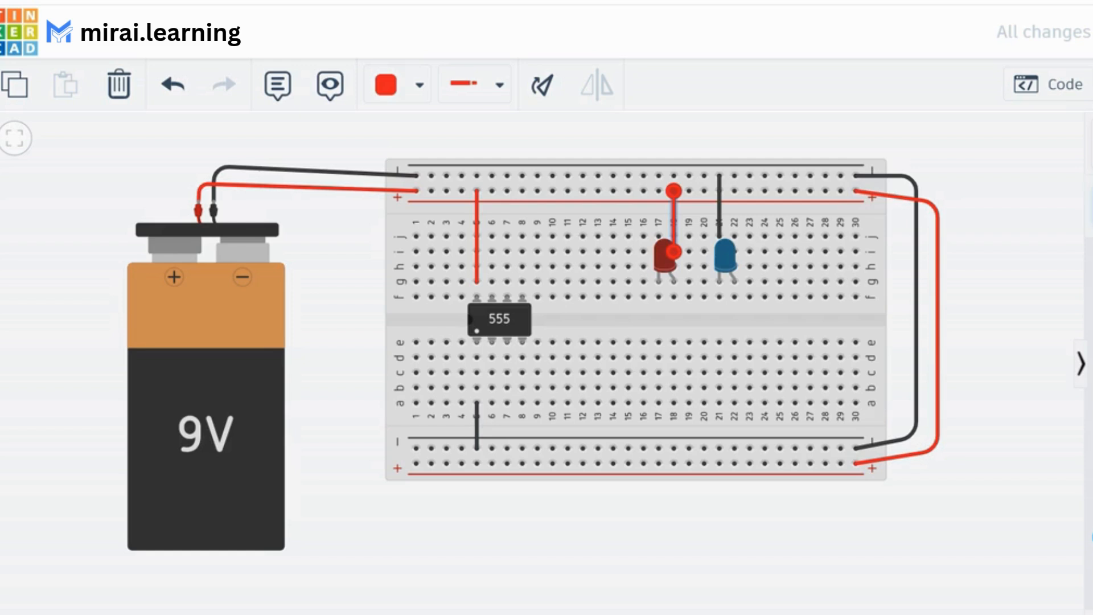
# - Place a resistor across the centre gap in column 17, below the red LED's cathode, and set its resistance to 500 Ω
pyautogui.click(1092, 310)
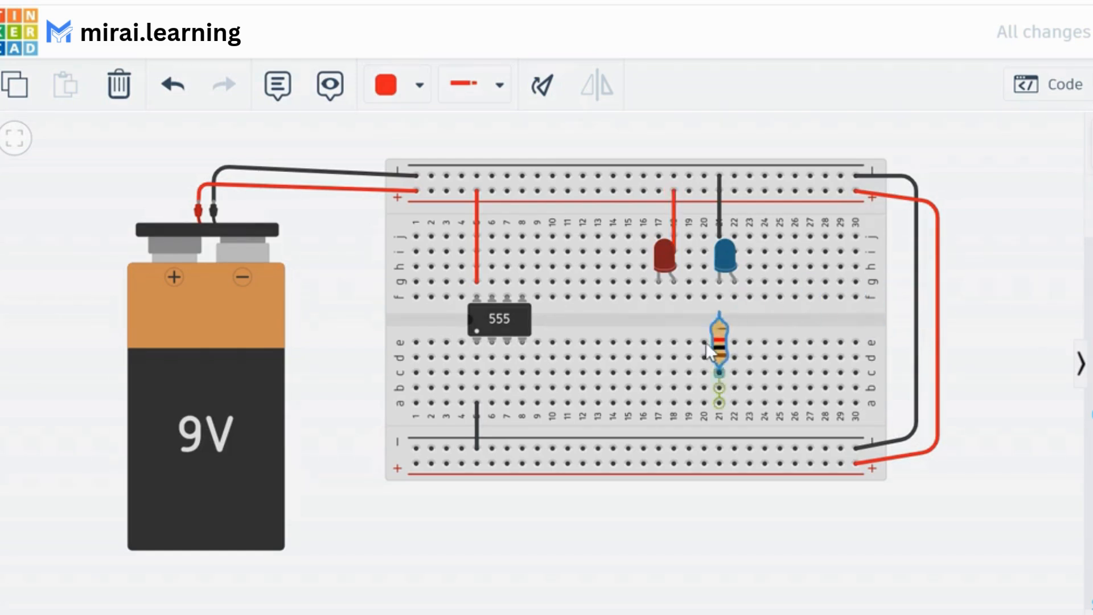
pyautogui.click(654, 327)
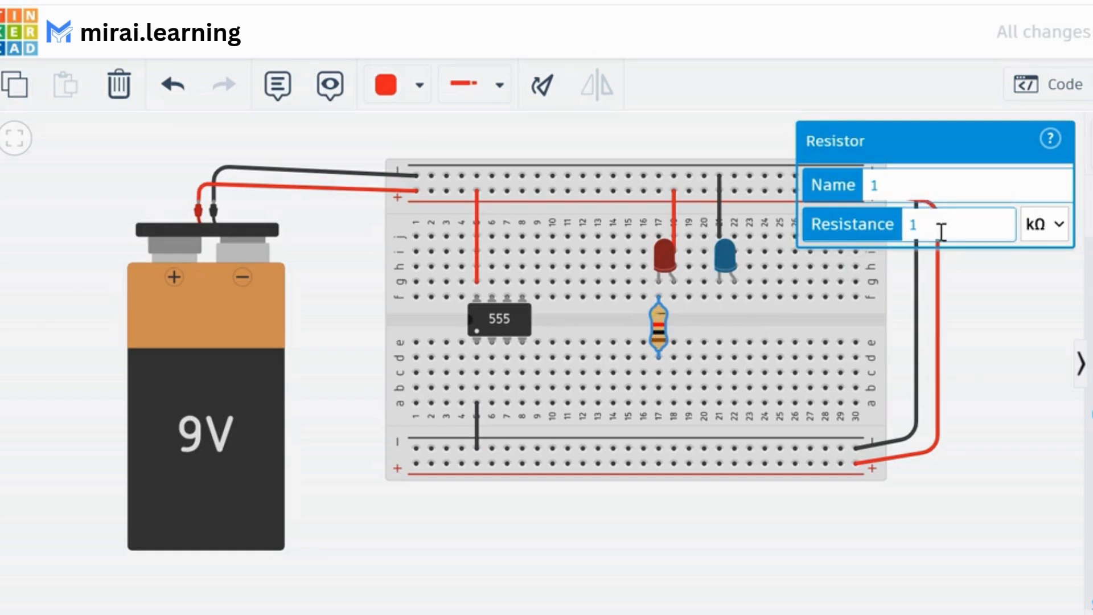
pyautogui.press('BackSpace')
pyautogui.write('500')
pyautogui.click(1053, 224)
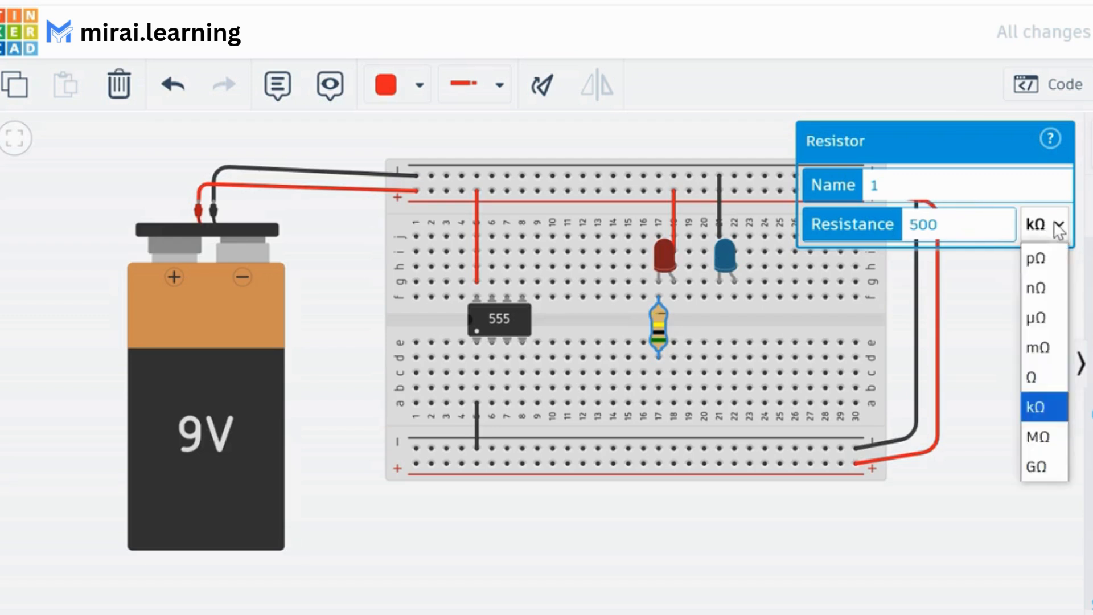
pyautogui.click(1052, 389)
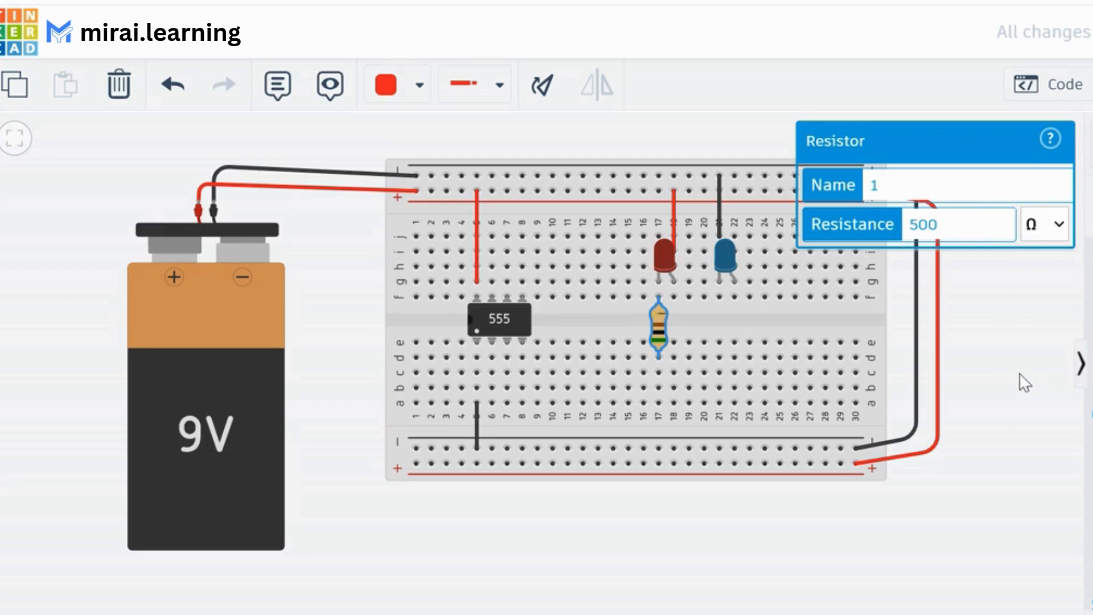
pyautogui.click(982, 353)
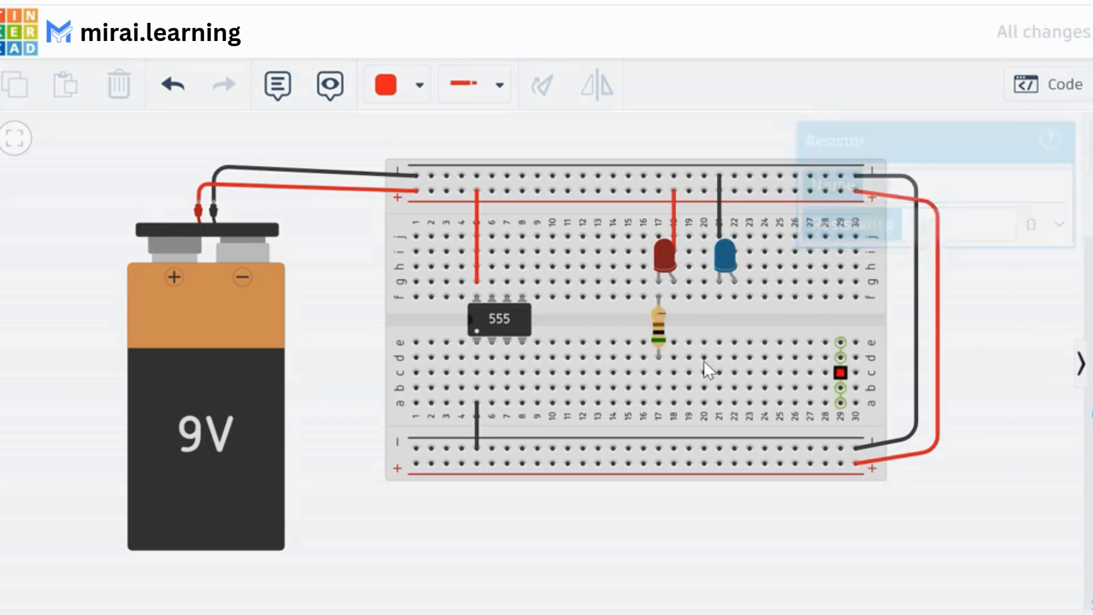
# - Duplicate the 500 Ω resistor and place the copy across the centre gap in column 22, below the blue LED
pyautogui.click(662, 331)
pyautogui.hotkey('ctrl', 'c')
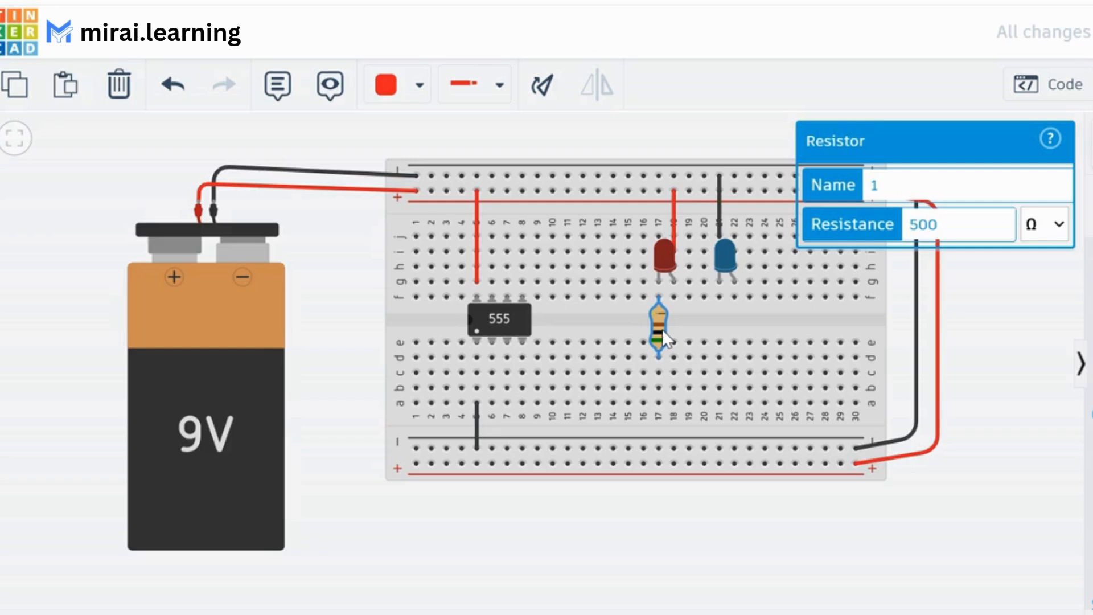
pyautogui.hotkey('ctrl', 'v')
pyautogui.moveTo(661, 329); pyautogui.dragTo(730, 332)
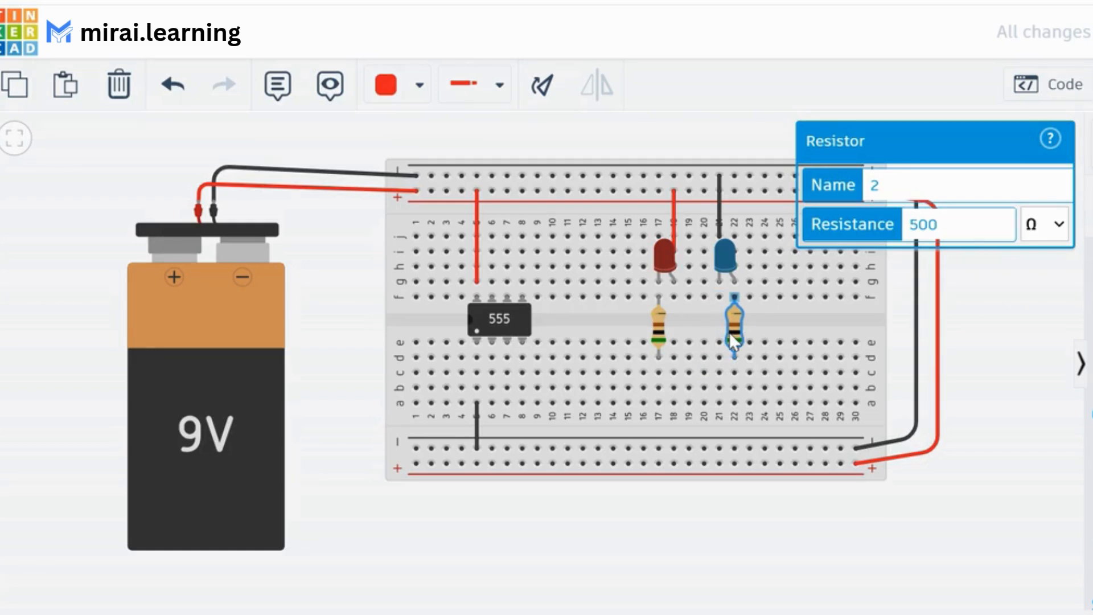
# - Wire hole c7 to c17 and hole b17 to b22, linking the timer's output to both resistors
pyautogui.click(508, 374)
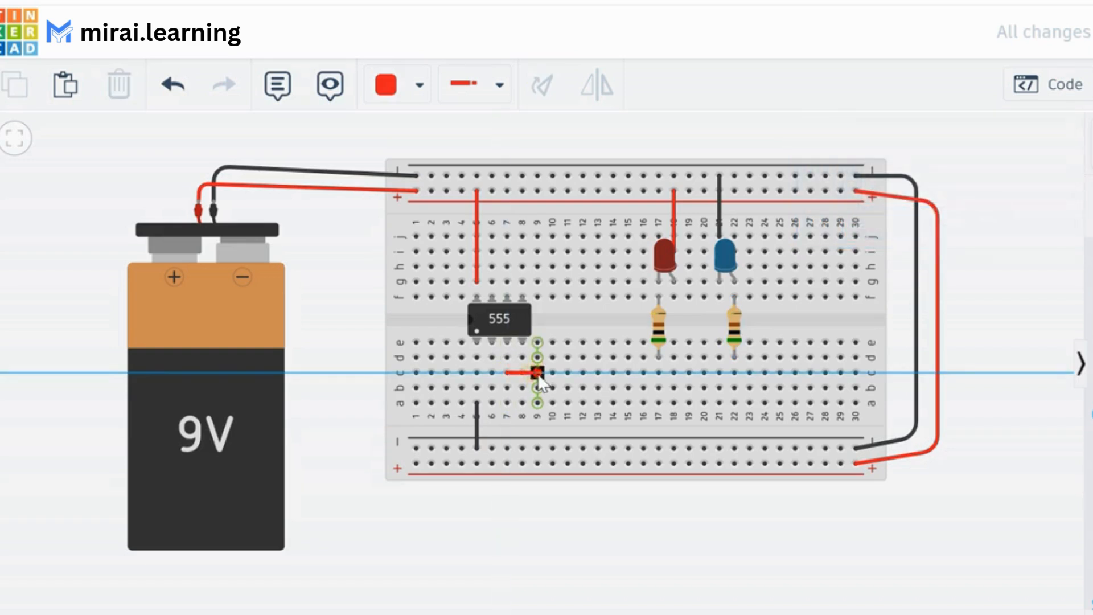
pyautogui.click(659, 373)
pyautogui.click(659, 388)
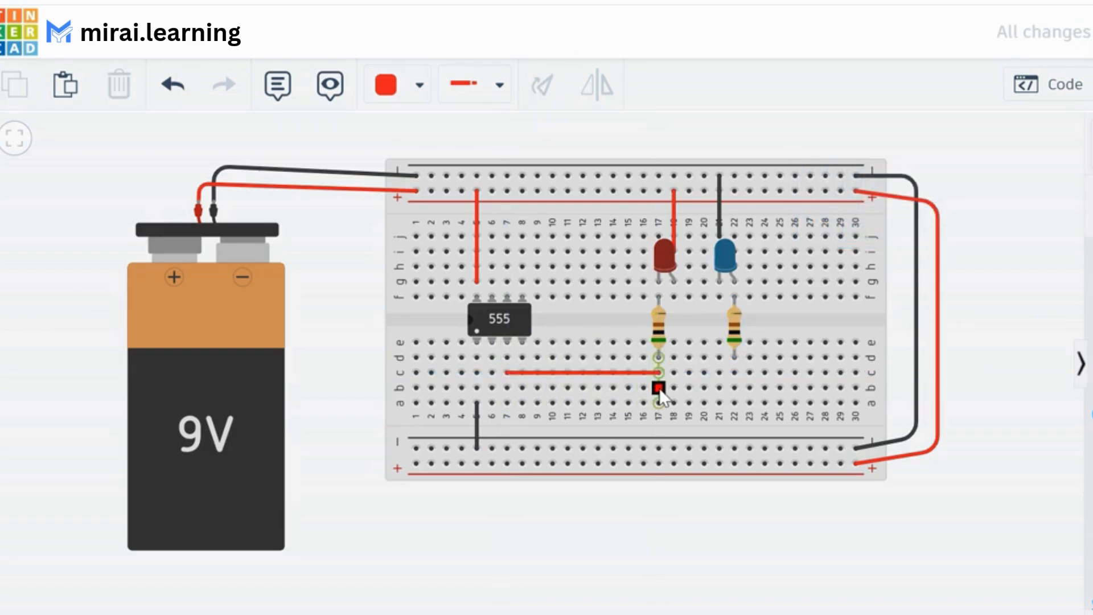
pyautogui.click(734, 388)
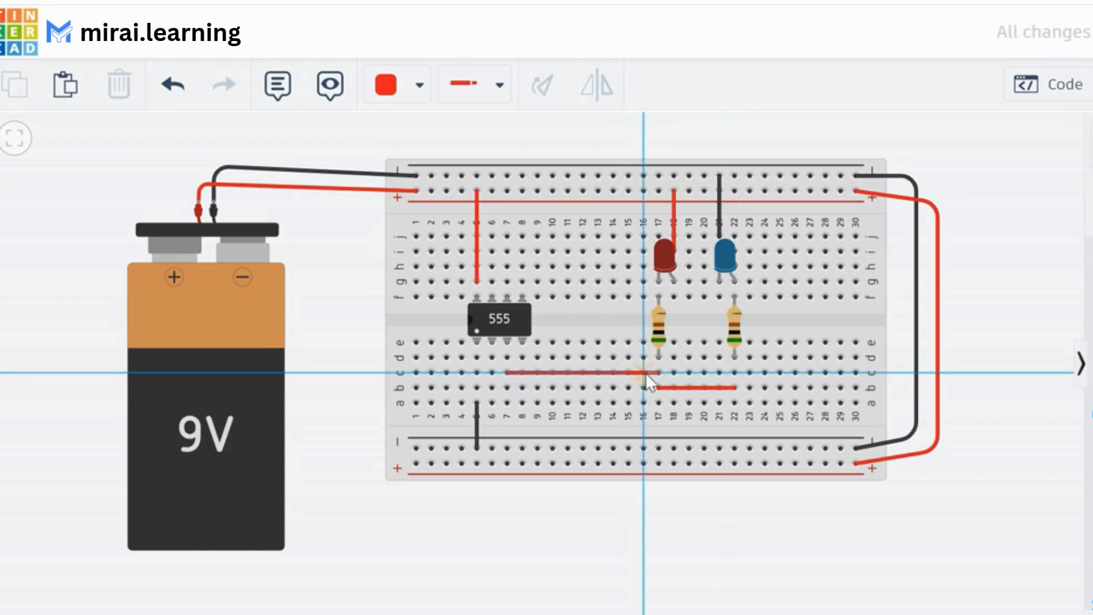
pyautogui.click(644, 358)
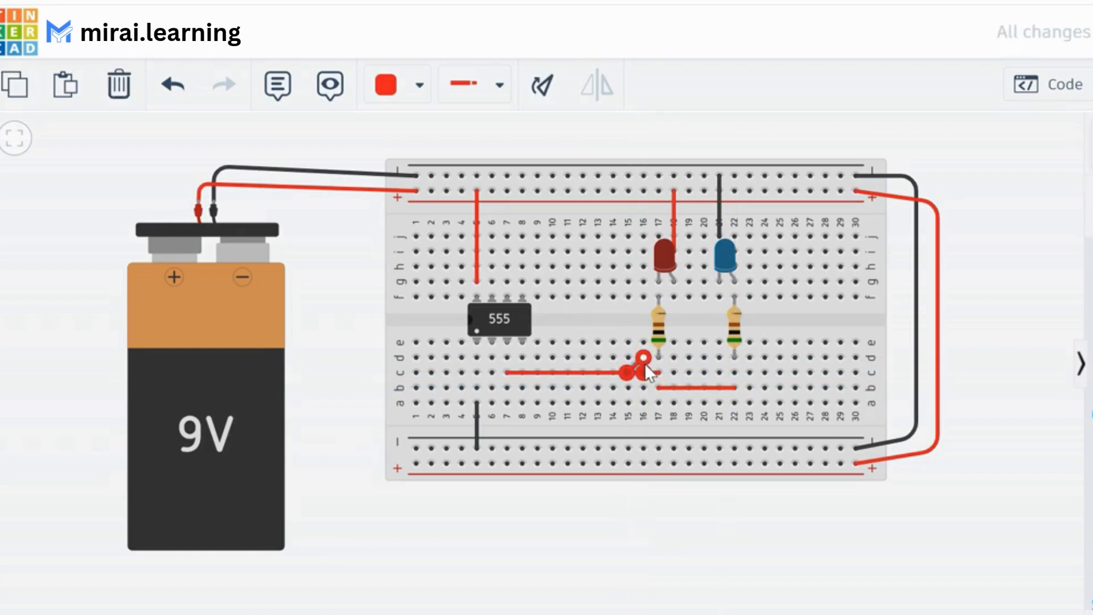
pyautogui.press('Delete')
# - Recolour the c7–c17 and b17–b22 wires turquoise
pyautogui.click(623, 374)
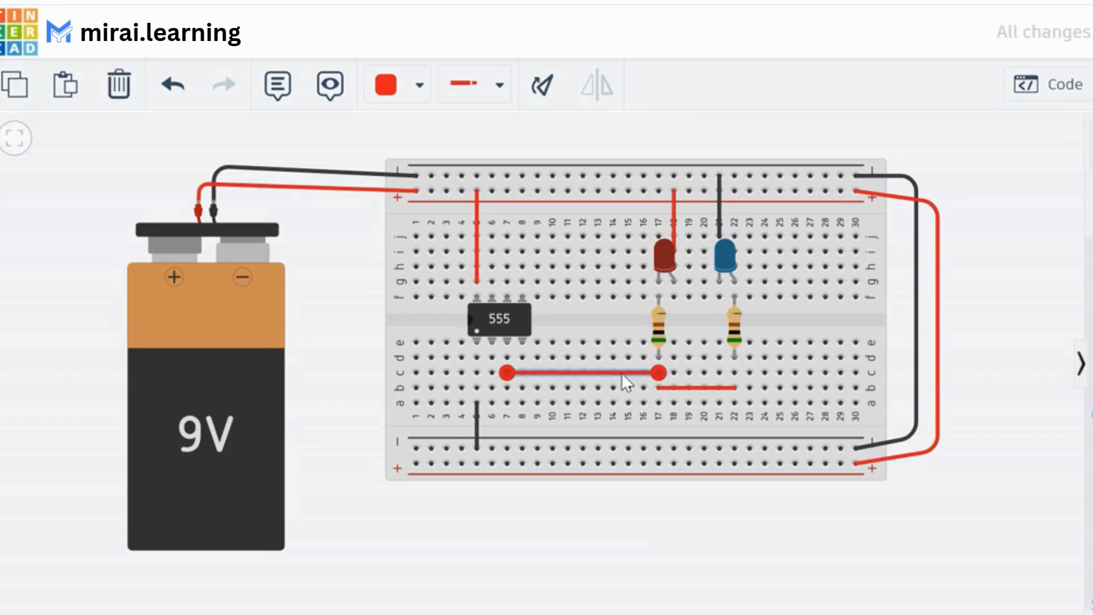
pyautogui.click(415, 85)
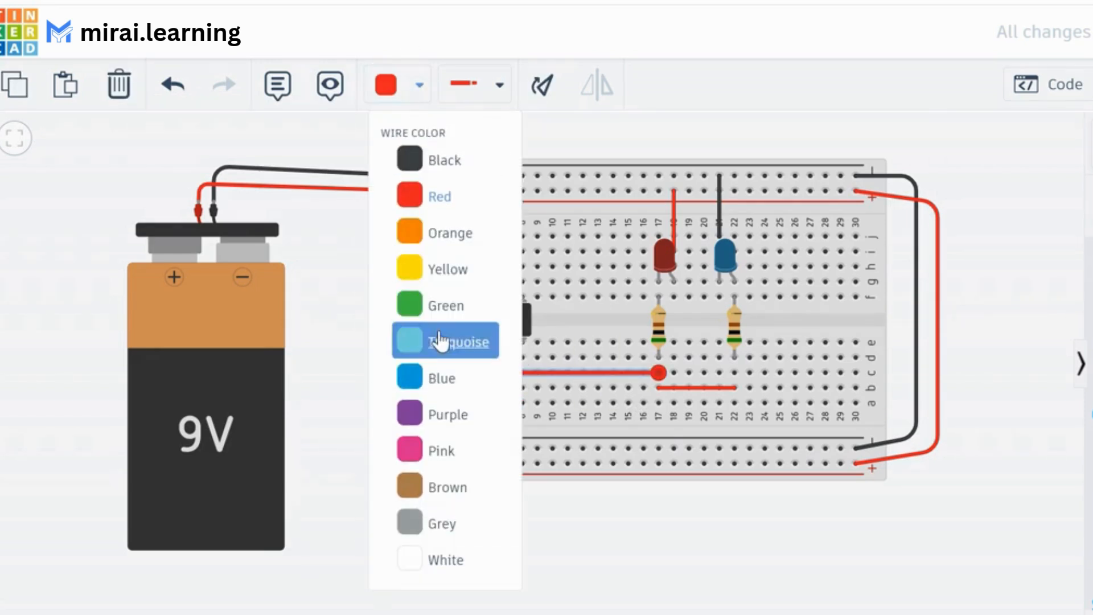
pyautogui.click(440, 342)
pyautogui.click(725, 387)
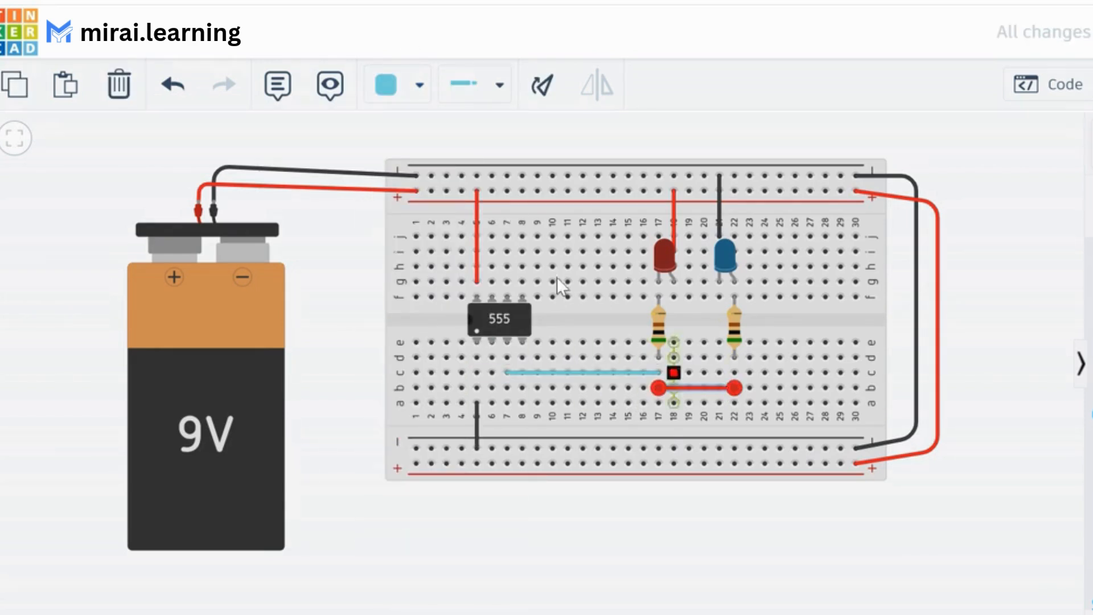
pyautogui.click(421, 88)
pyautogui.click(447, 343)
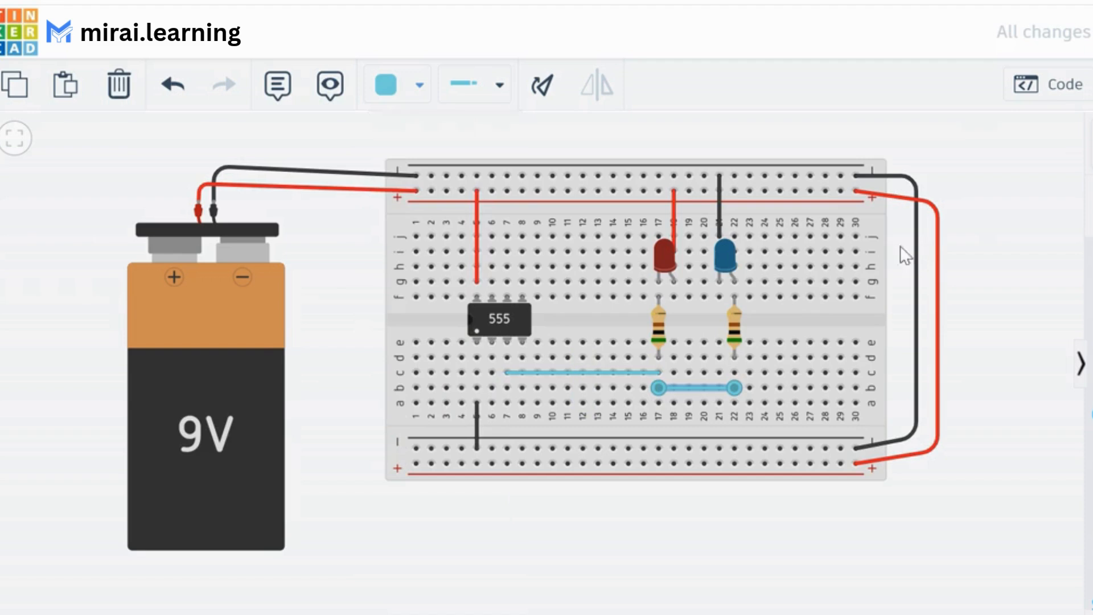
pyautogui.click(980, 221)
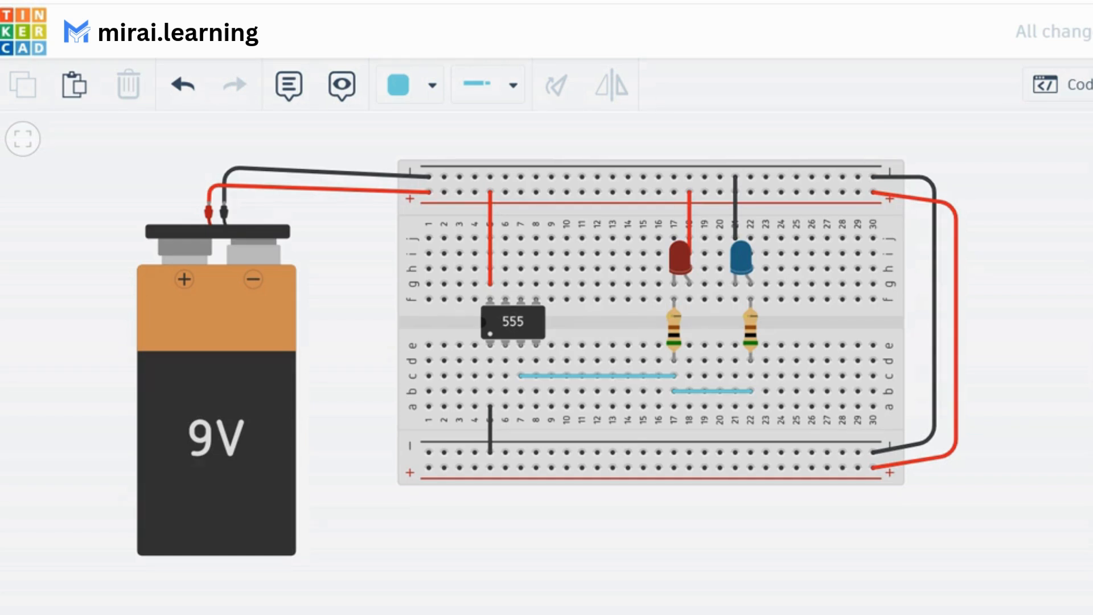
# - Place a capacitor at h11 and h12, and wire hole d6 to g7 in turquoise, bending around the timer
pyautogui.click(1090, 280)
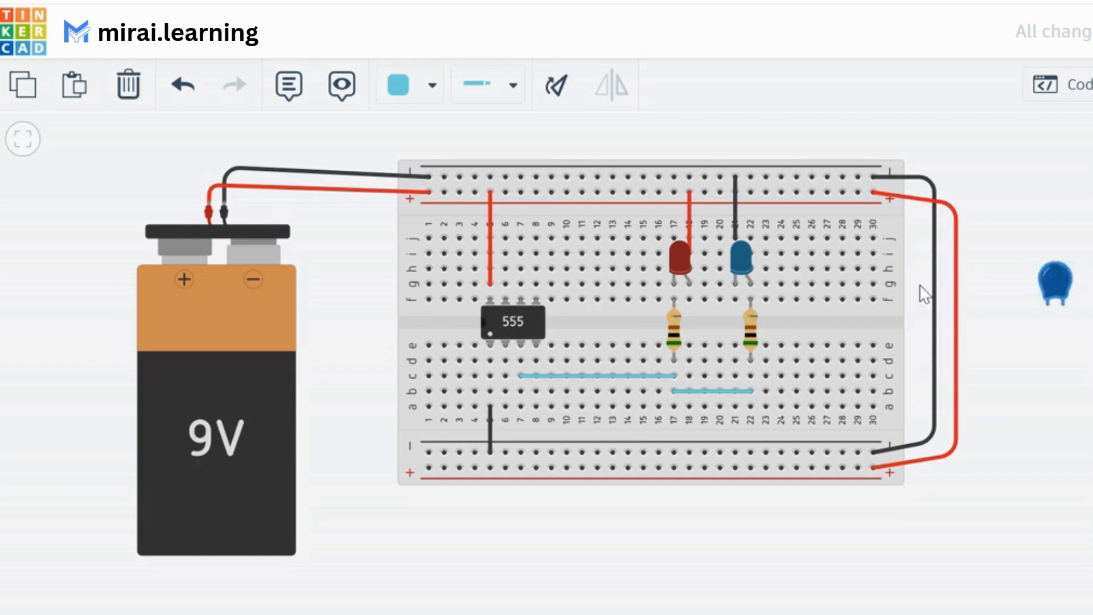
pyautogui.click(596, 259)
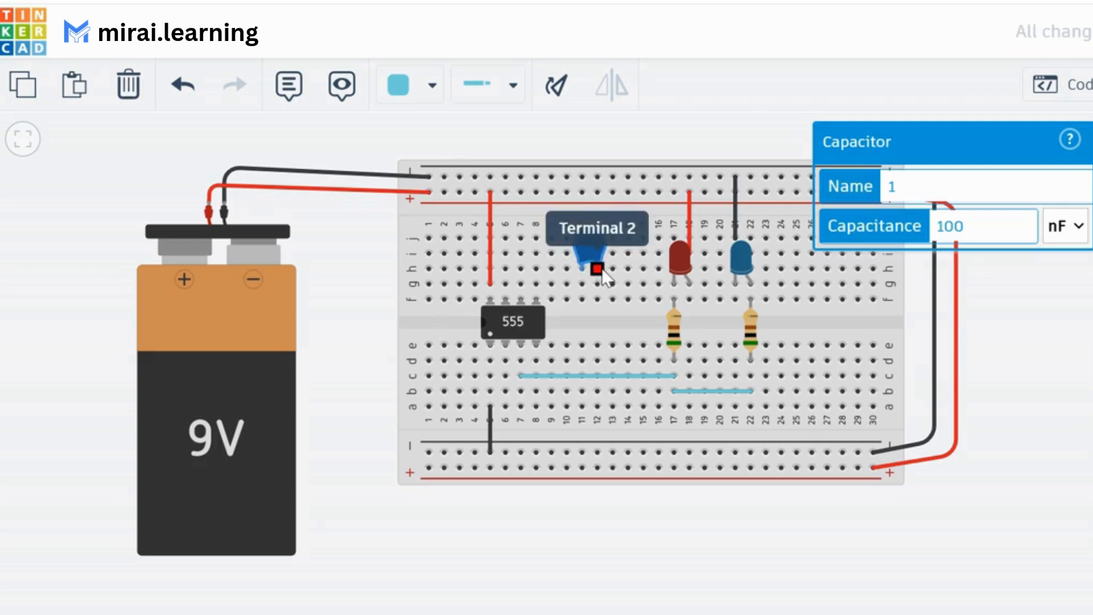
pyautogui.click(506, 359)
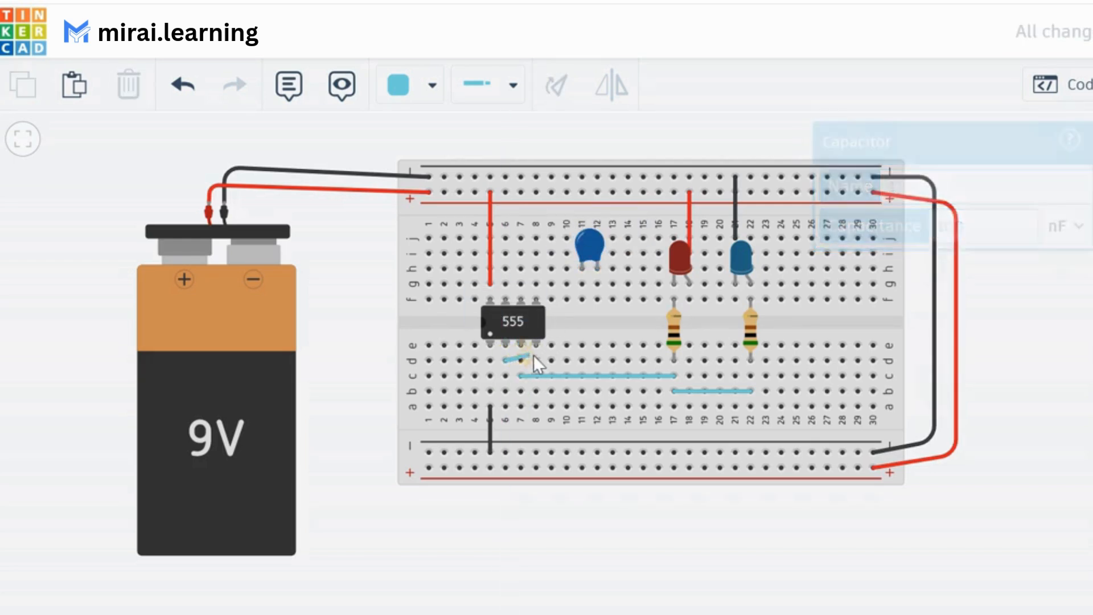
pyautogui.click(554, 333)
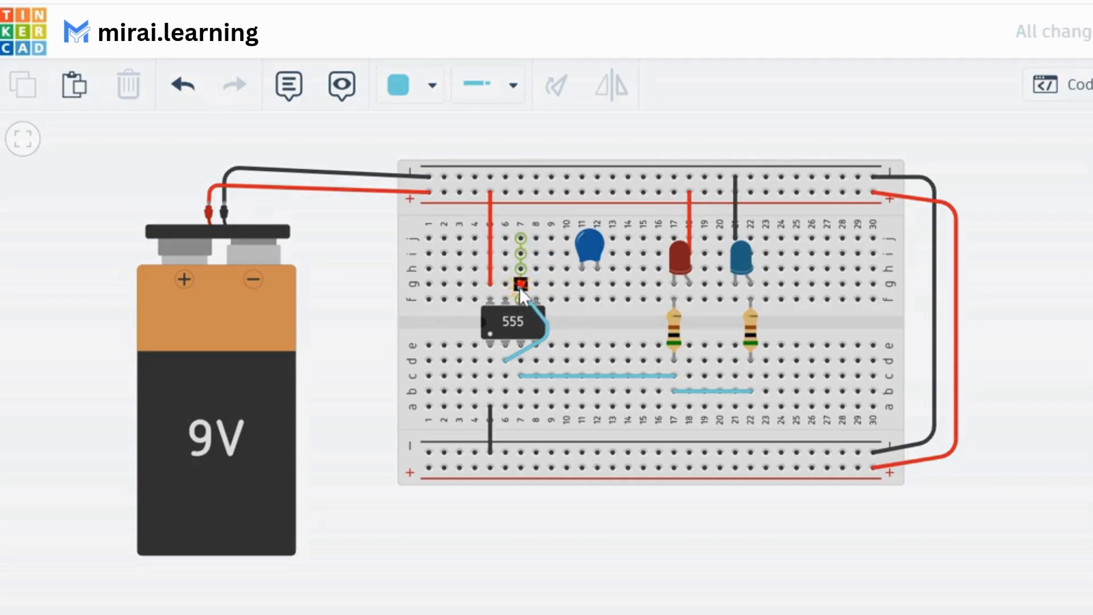
pyautogui.click(519, 286)
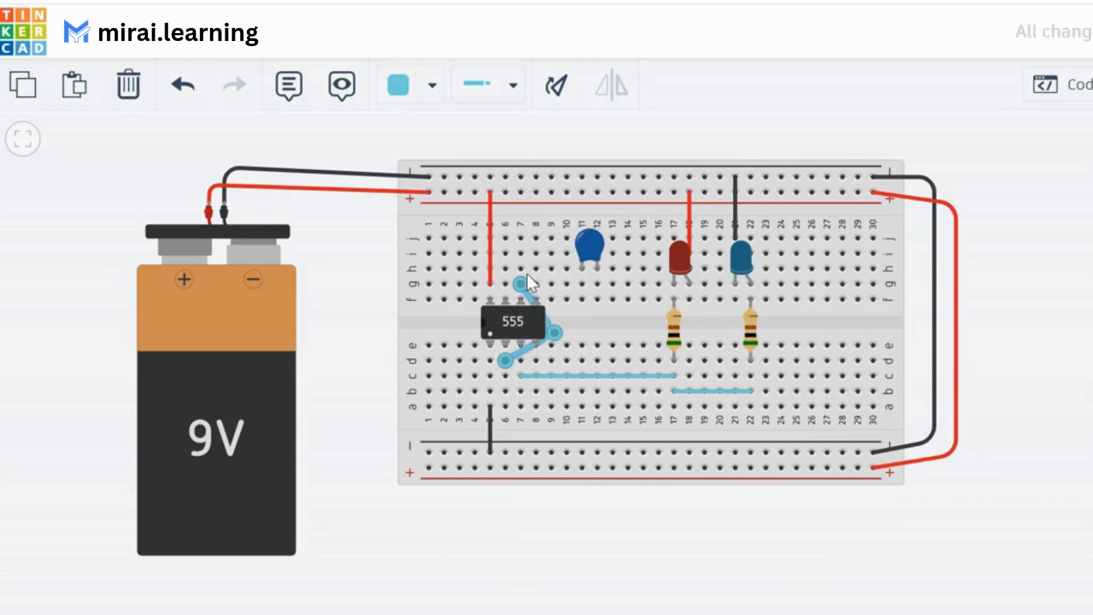
# - Wire hole h7 to the capacitor's column at g11 in turquoise, and g12 to the upper positive rail in black
pyautogui.click(520, 268)
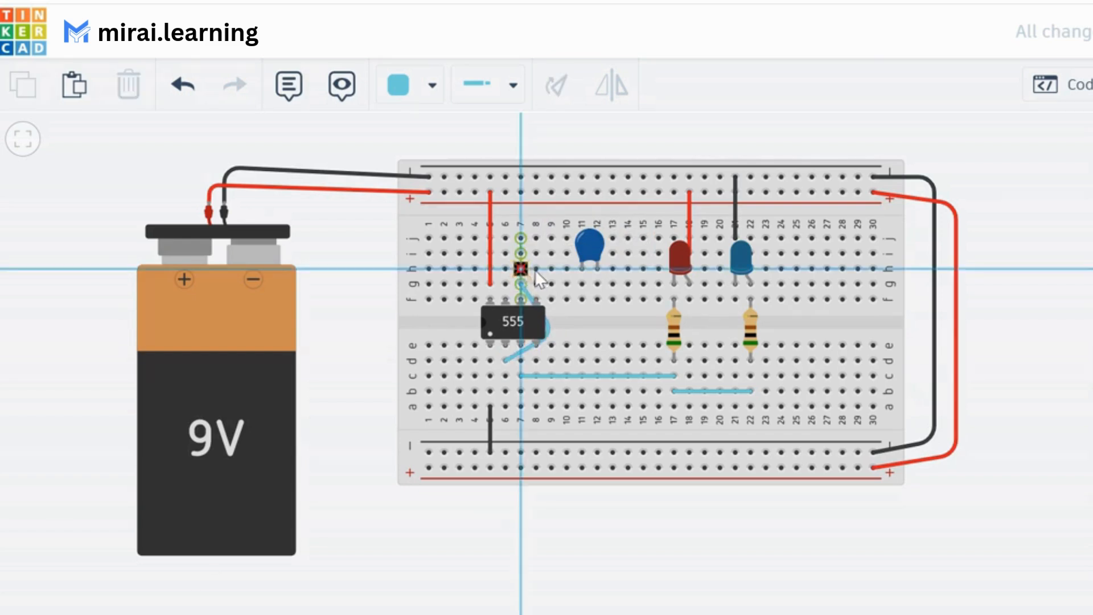
pyautogui.click(581, 284)
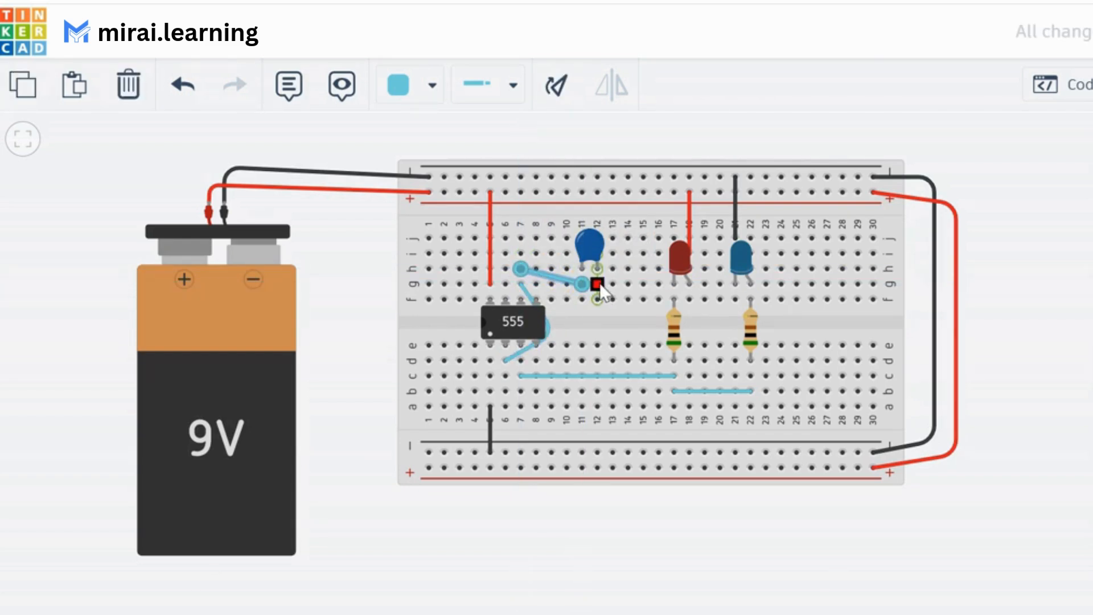
pyautogui.click(598, 284)
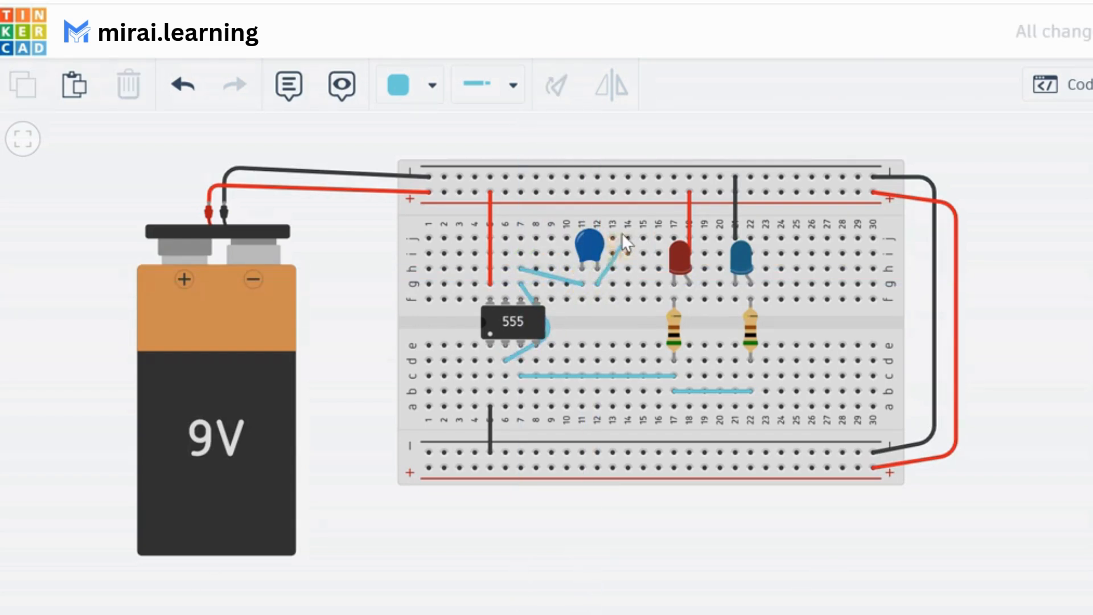
pyautogui.click(601, 196)
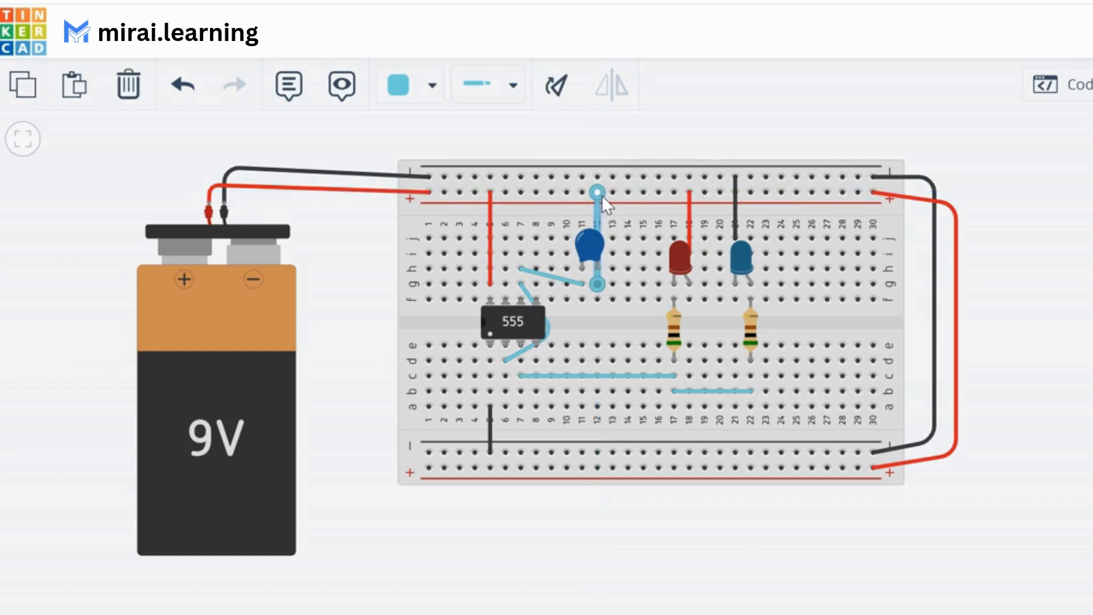
pyautogui.click(434, 96)
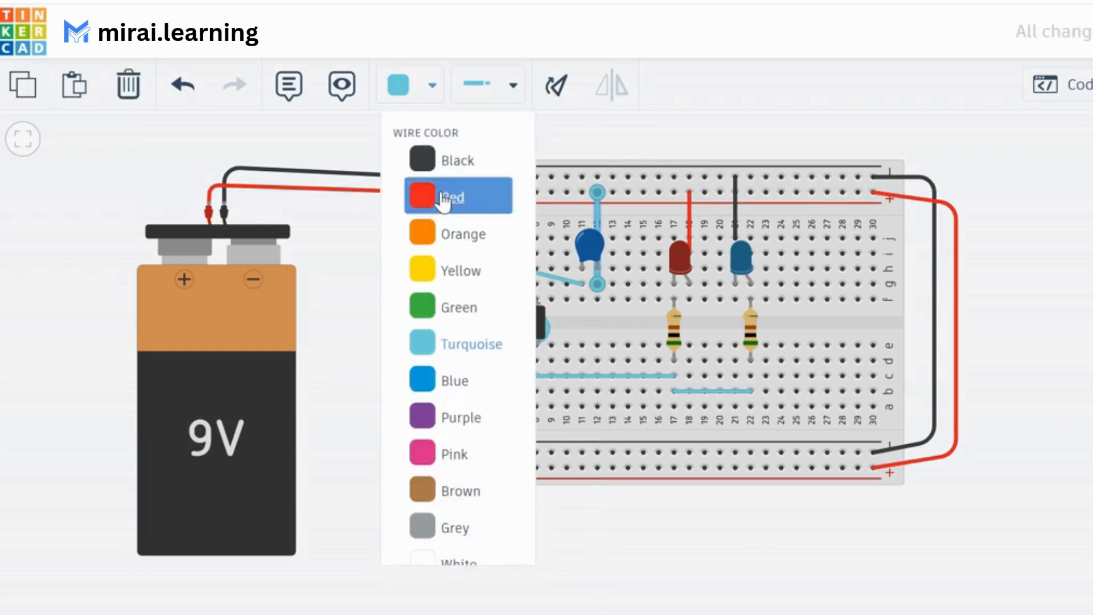
pyautogui.click(453, 160)
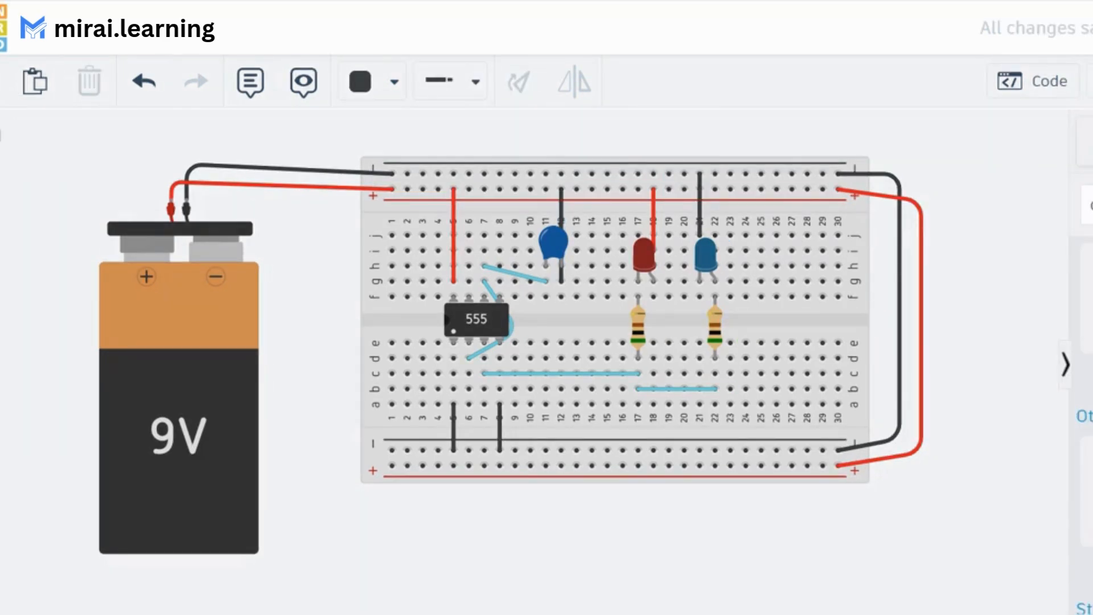
# - Search the component library for a resistor and place it across the centre gap in column 2
pyautogui.click(1088, 205)
pyautogui.write('resistor')
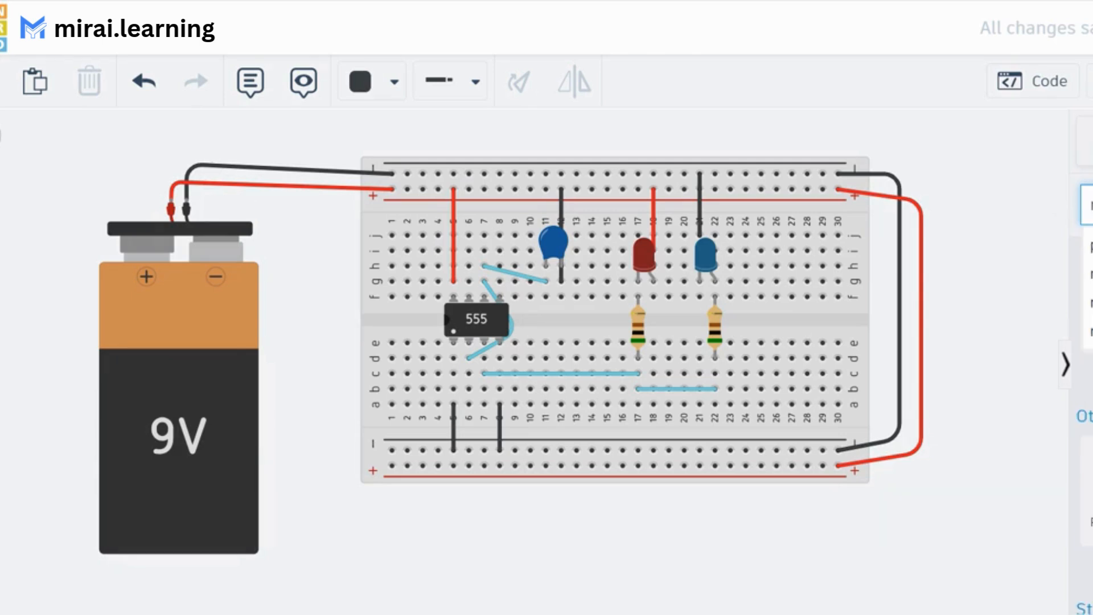
pyautogui.click(1088, 274)
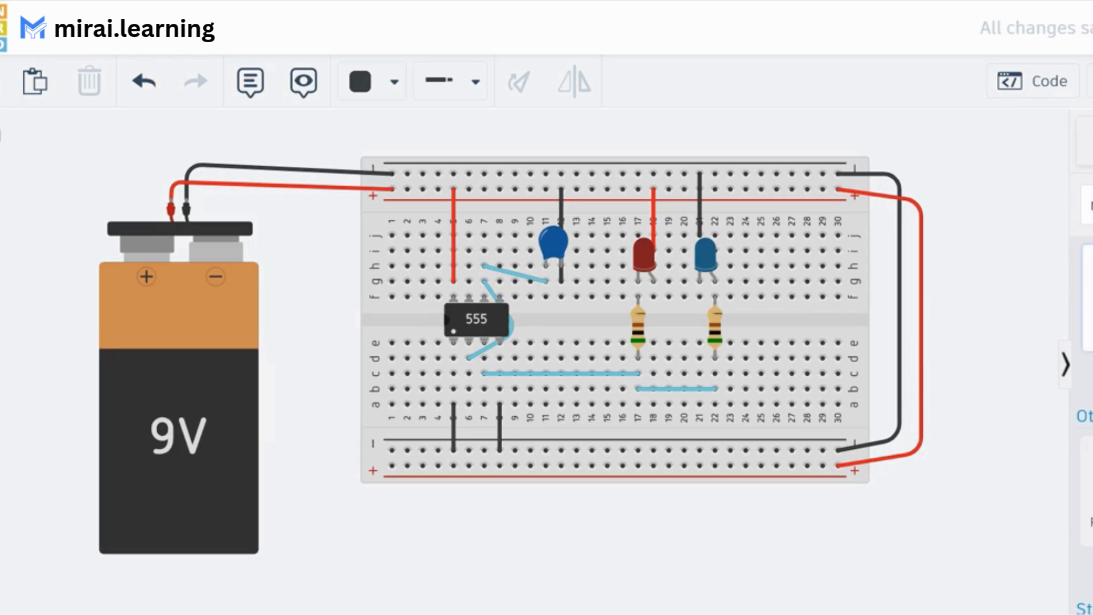
pyautogui.moveTo(1076, 319); pyautogui.dragTo(304, 319)
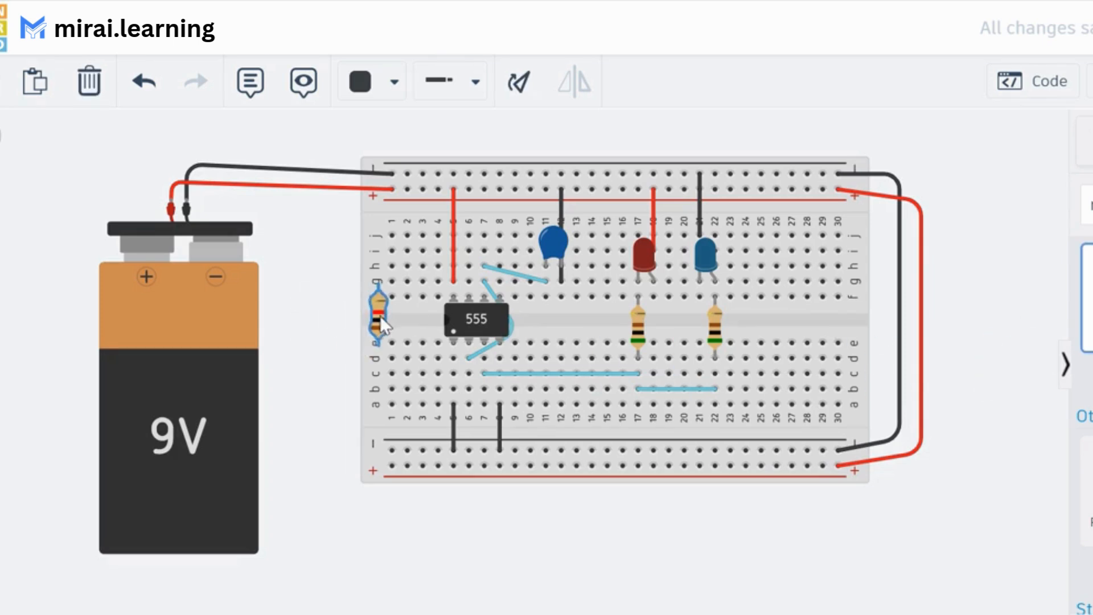
pyautogui.moveTo(402, 329); pyautogui.dragTo(404, 329)
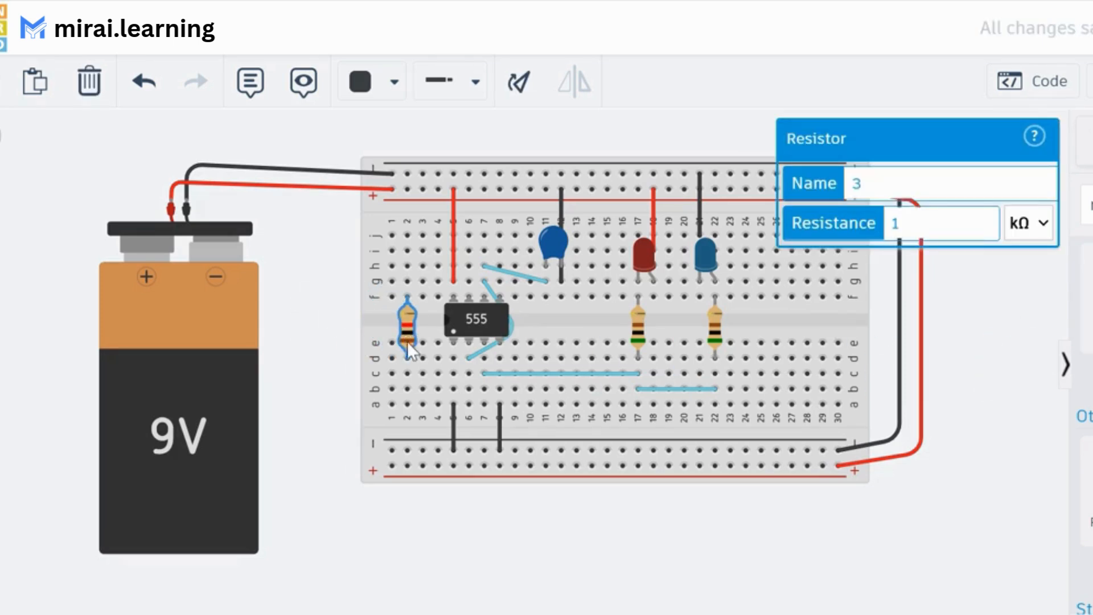
# - Connect the column 2 resistor by wiring hole b7 to b2 in black and hole h2 to i7 in turquoise
pyautogui.click(483, 390)
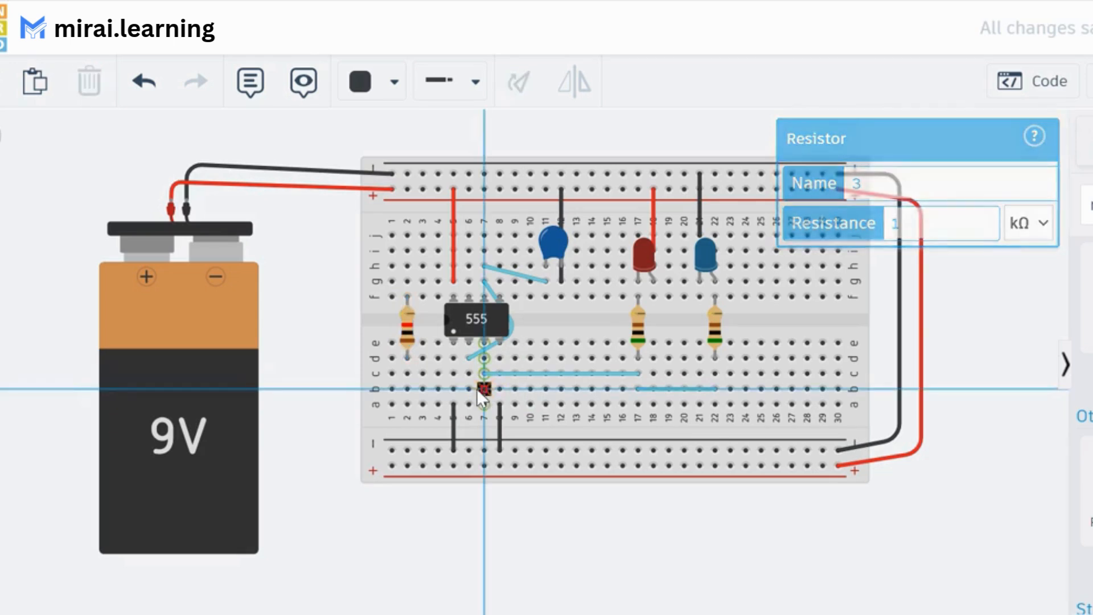
pyautogui.click(410, 390)
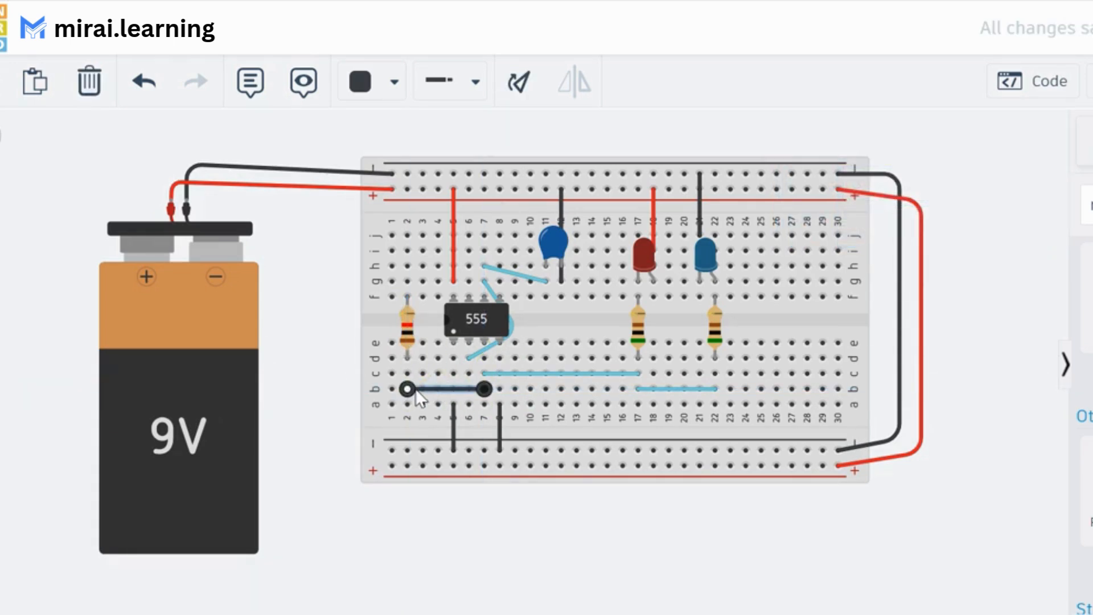
pyautogui.click(406, 266)
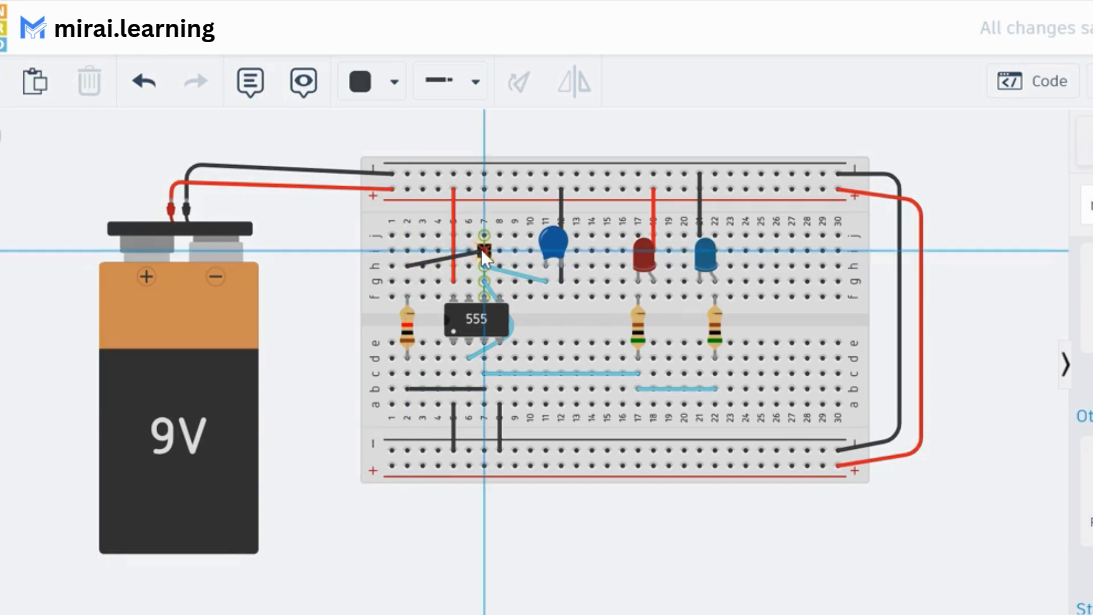
pyautogui.click(483, 251)
pyautogui.click(390, 85)
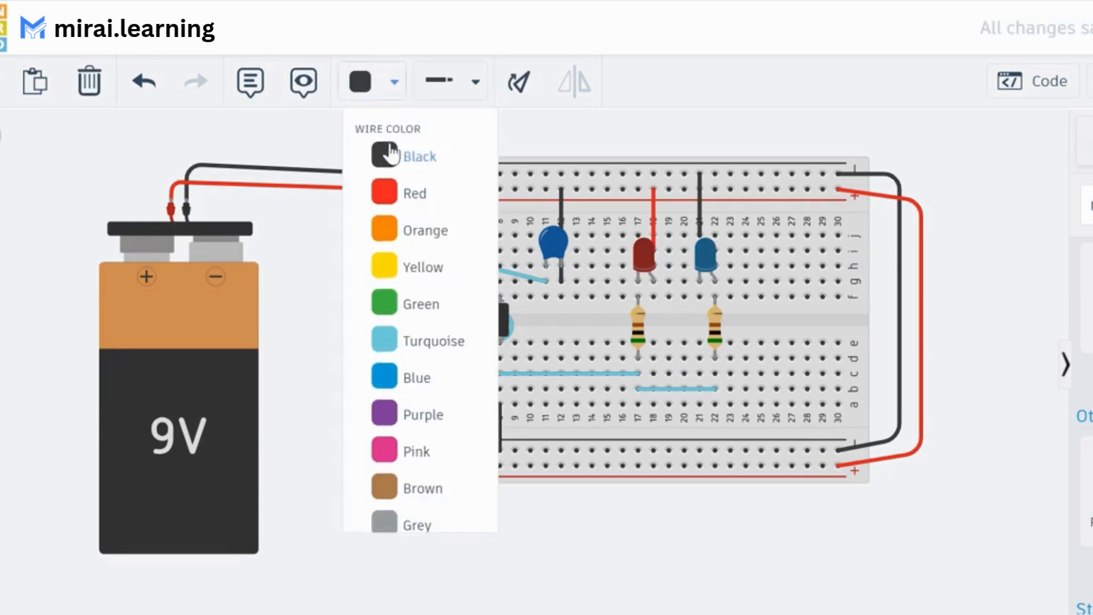
pyautogui.click(402, 350)
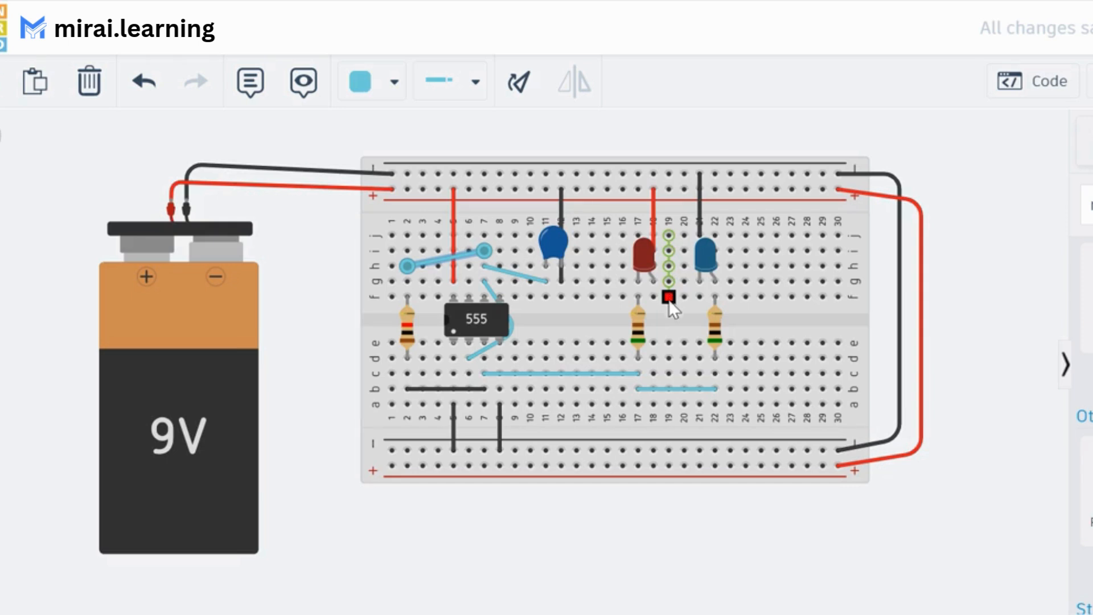
# - Set the column 2 resistor's resistance to 10 kΩ and start the simulation
pyautogui.click(407, 331)
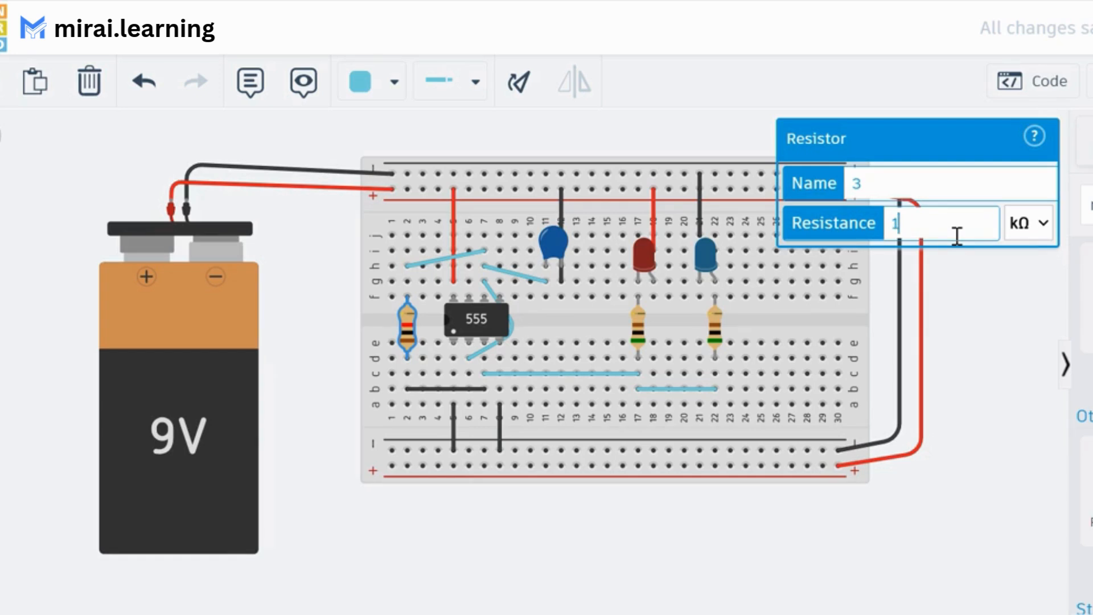
pyautogui.write('0')
pyautogui.click(1025, 371)
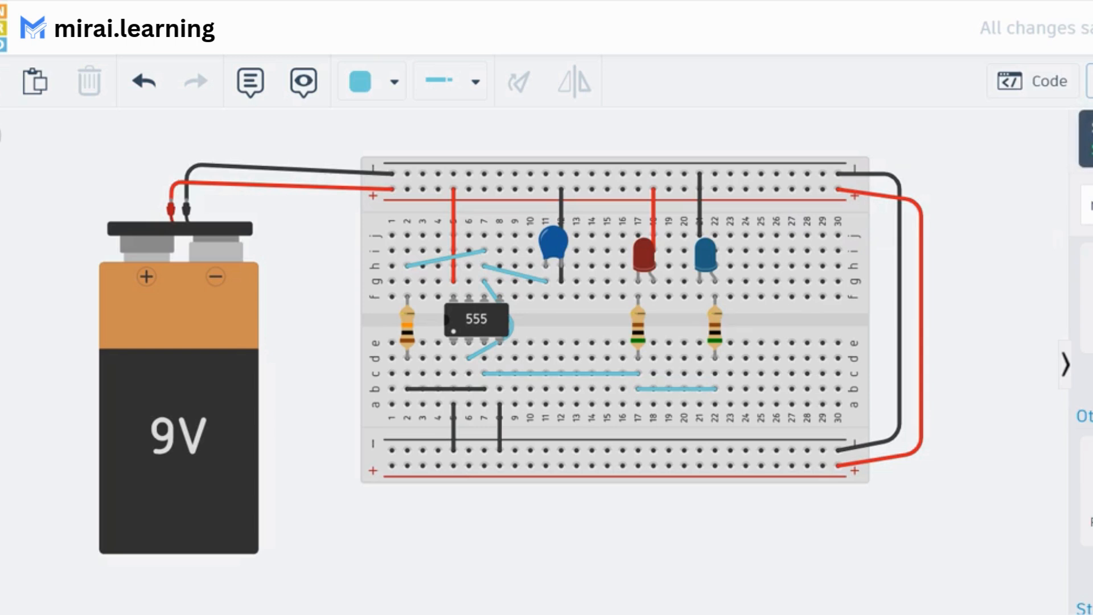
pyautogui.click(1090, 81)
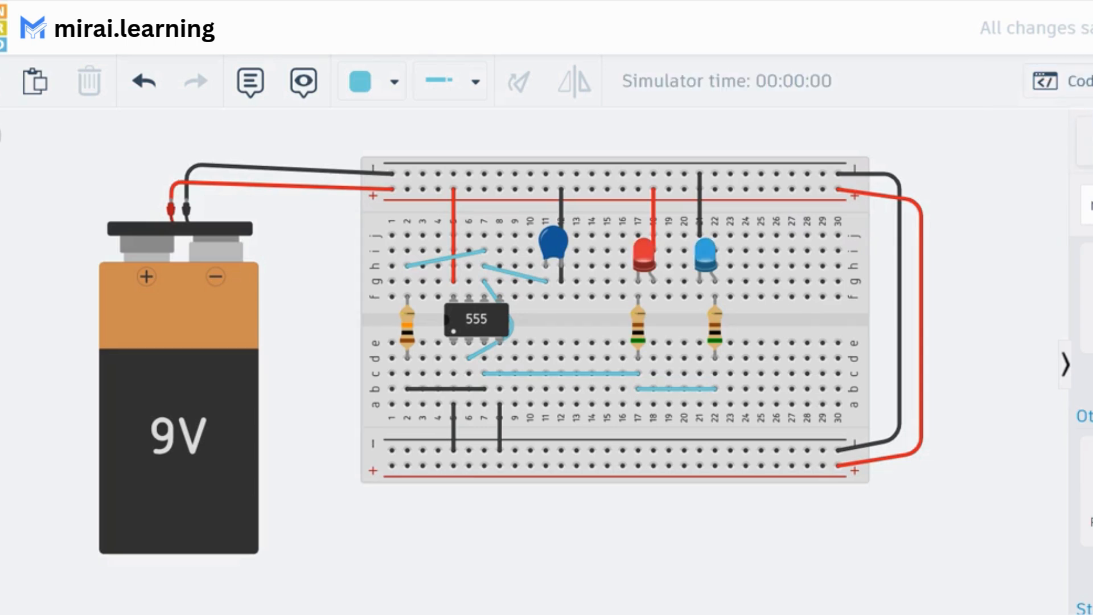